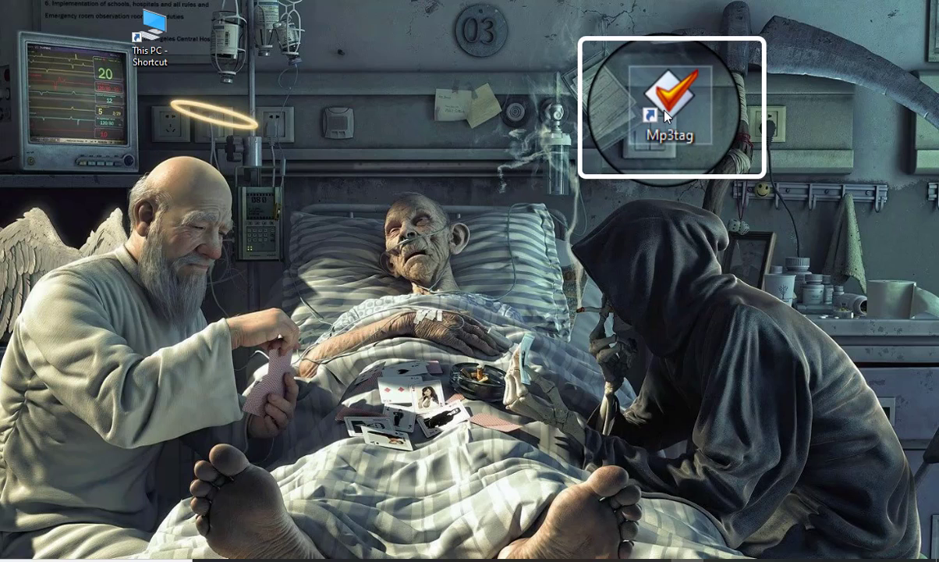
Launch Mp3tag and cancel the automatic reading of the directory's tag data.
click(665, 116)
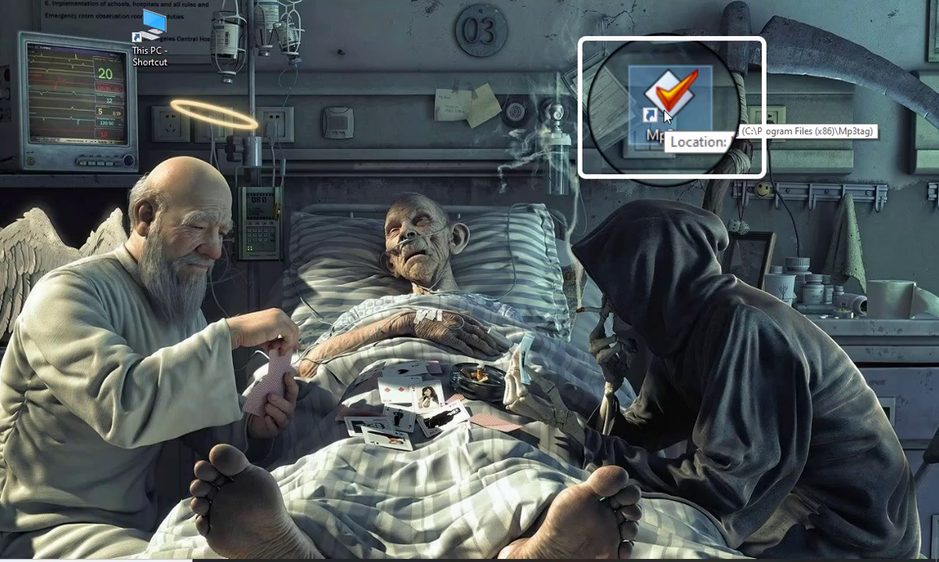
double_click(666, 116)
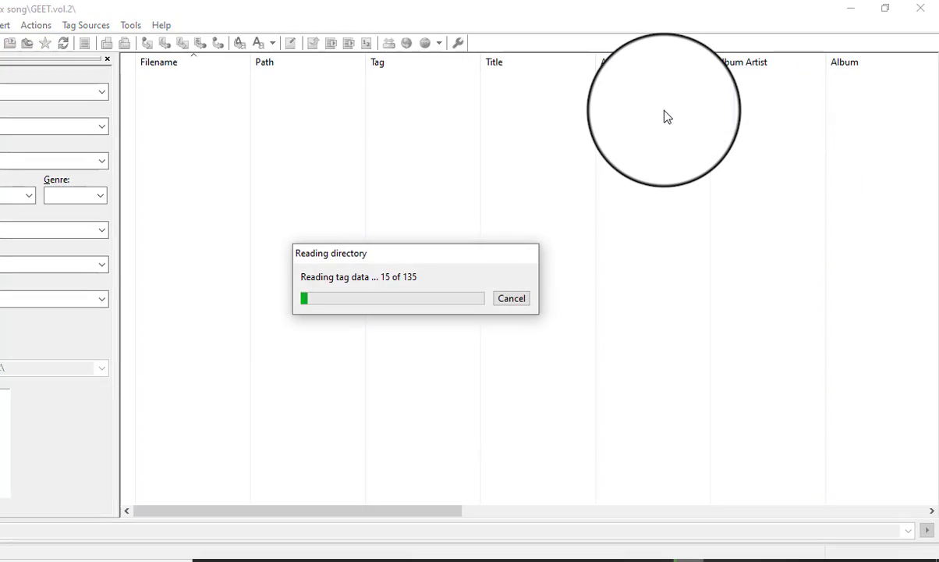
click(511, 303)
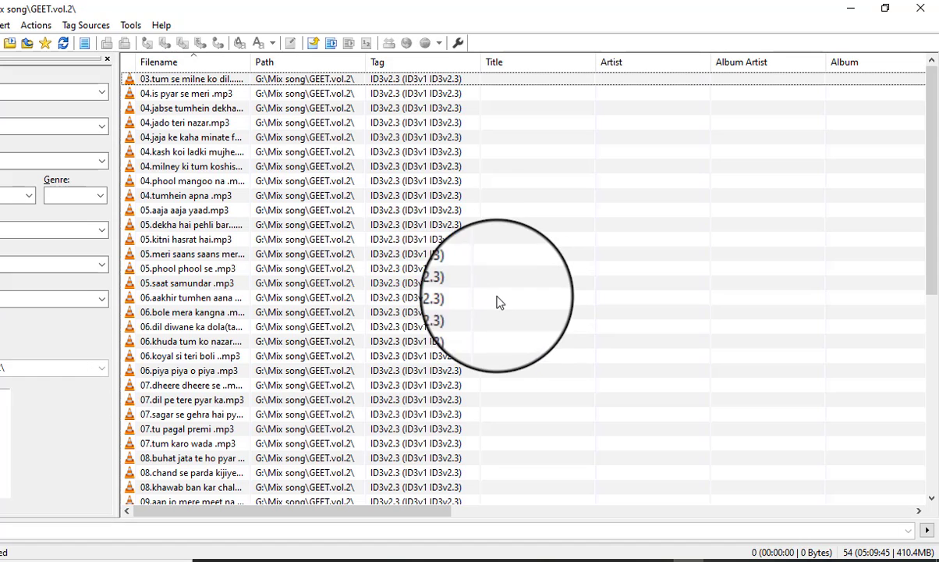
Clear all loaded files from the Mp3tag file list and minimize its window.
click(635, 302)
key(ctrl+a)
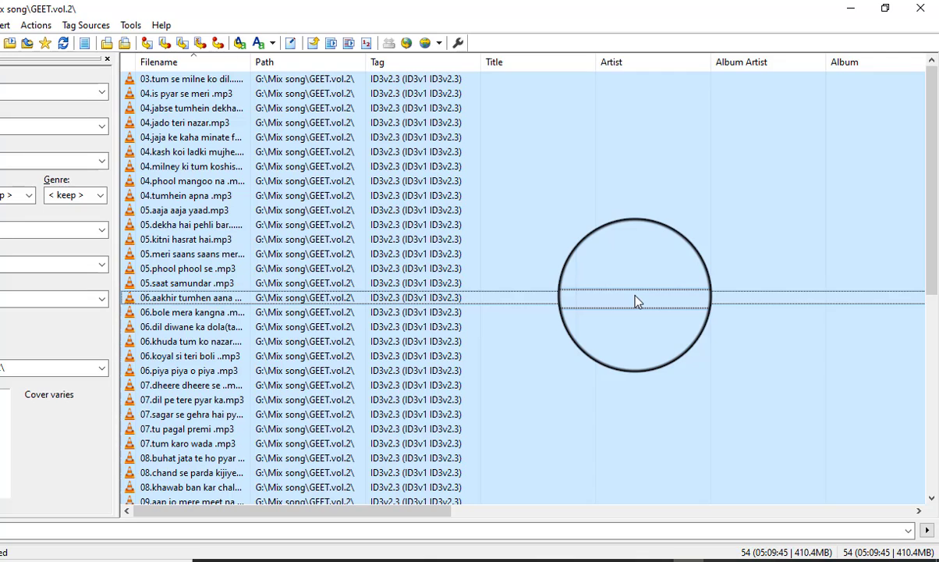
key(F5)
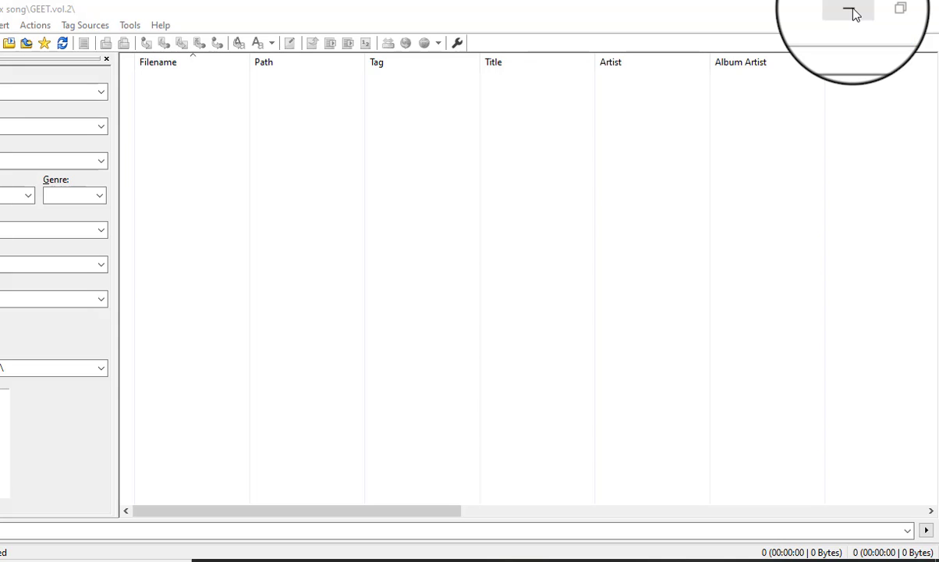
click(811, 9)
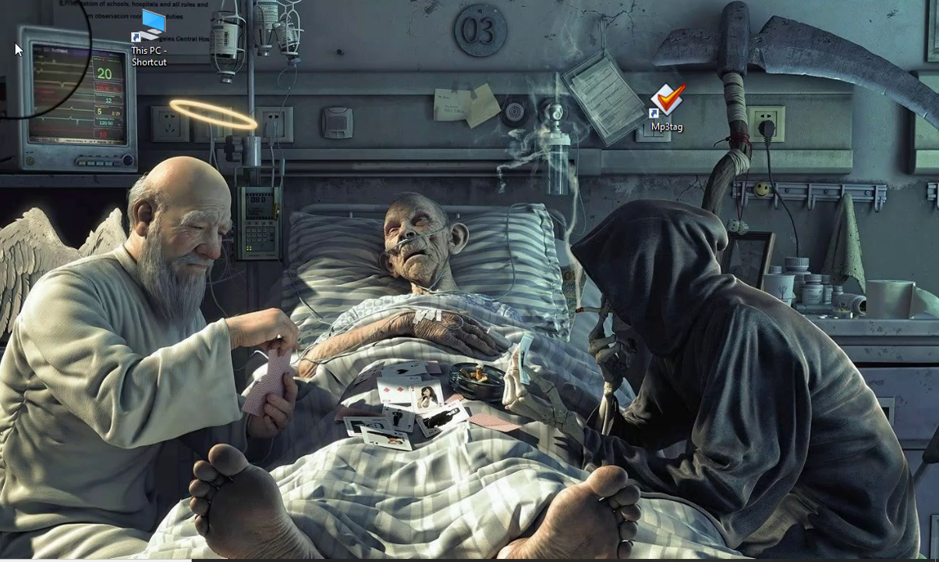
Open the GEET.vol.2 folder inside Mix song on the mix data (G:) drive in File Explorer.
double_click(156, 35)
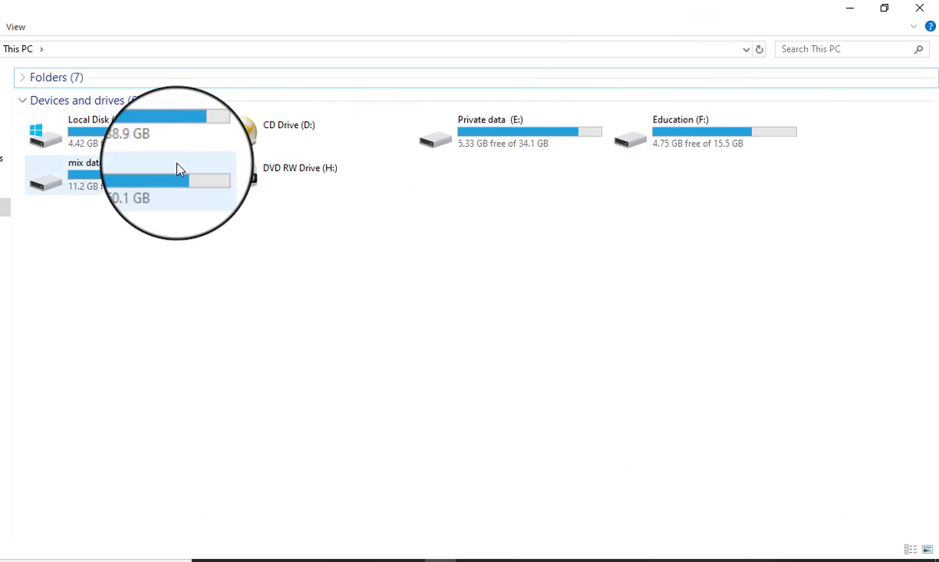
click(174, 178)
double_click(173, 178)
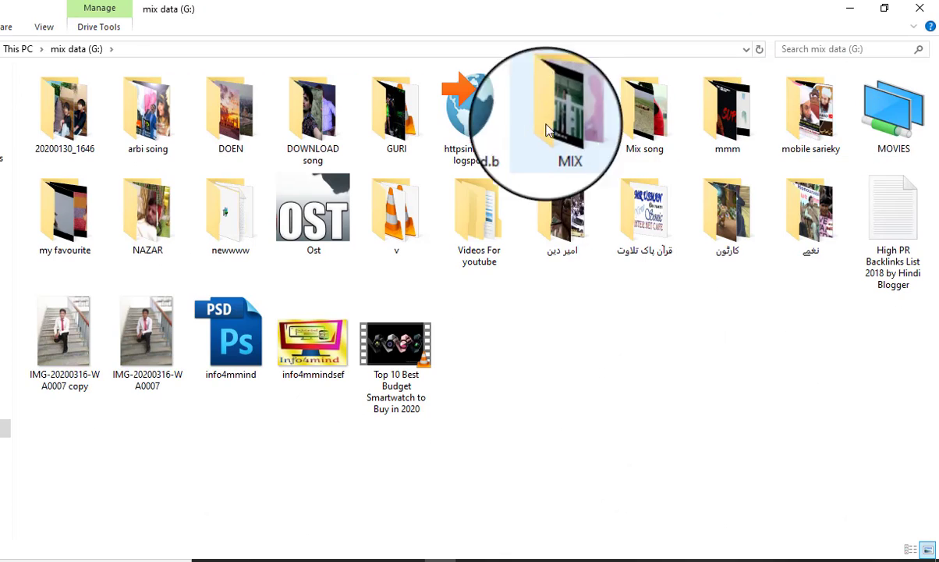
double_click(660, 137)
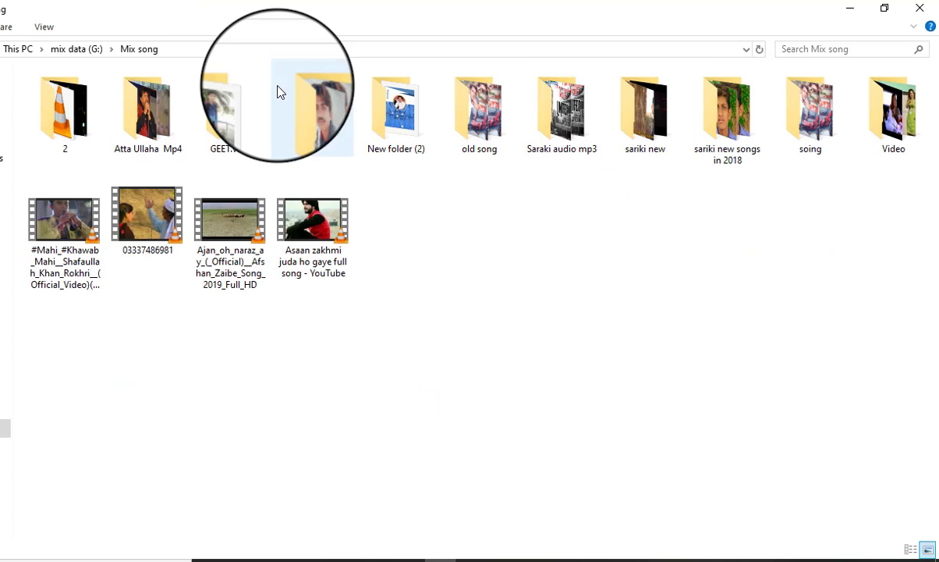
double_click(234, 117)
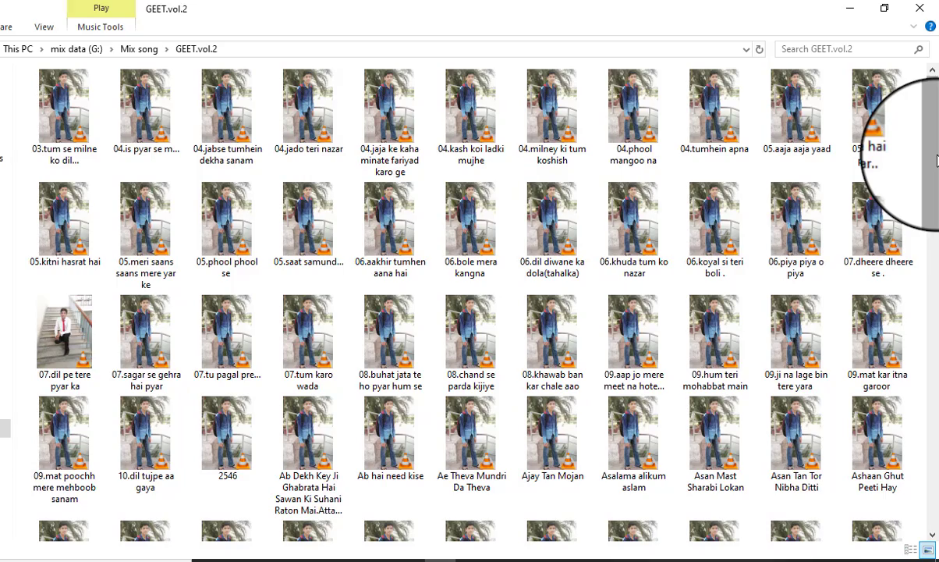
Select the first row of songs, from 03.tum se milne ko dil to 05.dekha hai pehli bar, and load them into Mp3tag.
drag(936, 160, 57, 125)
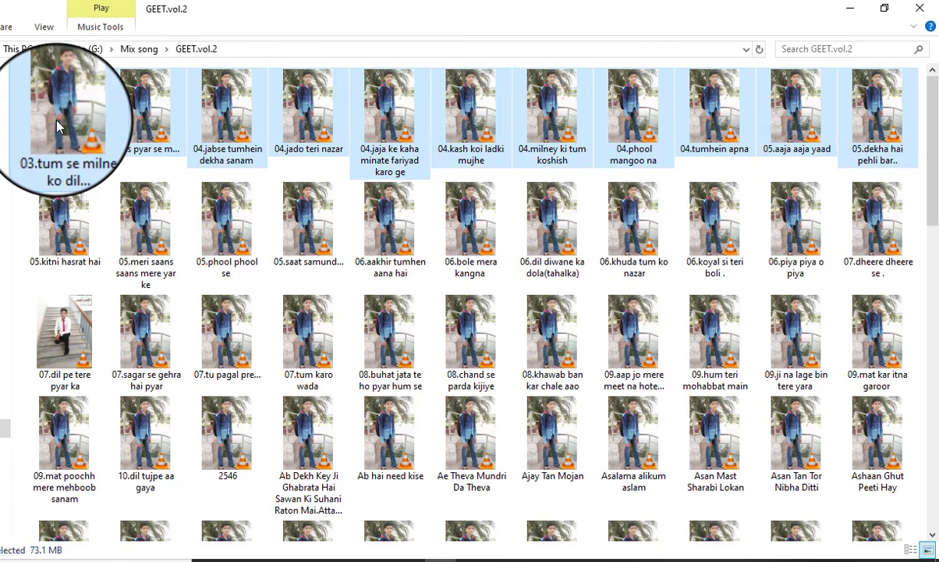
right_click(86, 153)
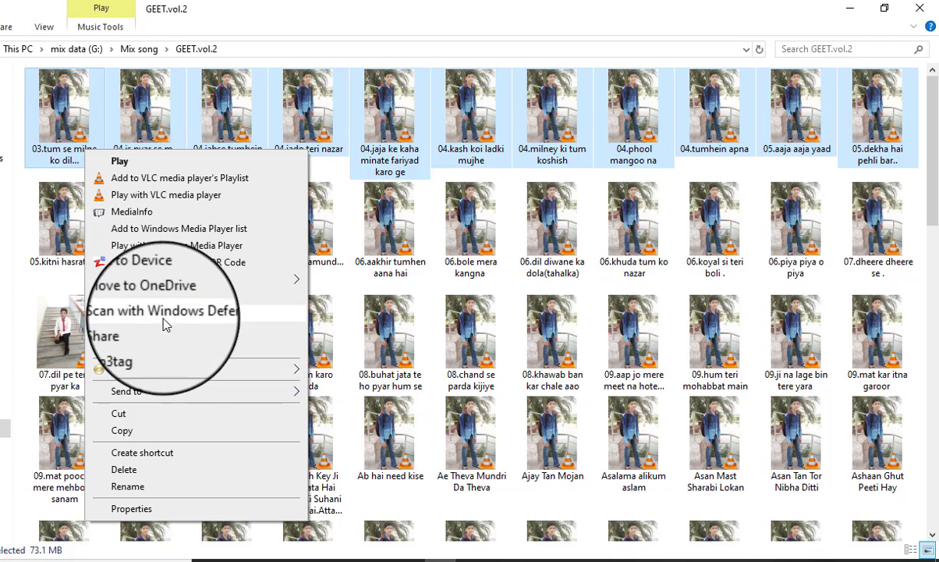
click(130, 356)
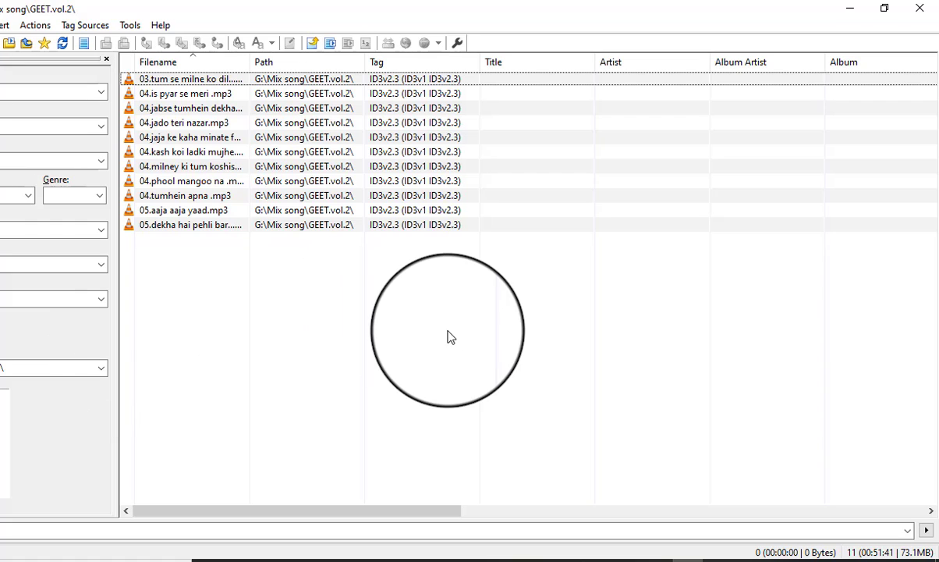
Try to remove the cover image from all the loaded songs at once.
key(ctrl+a)
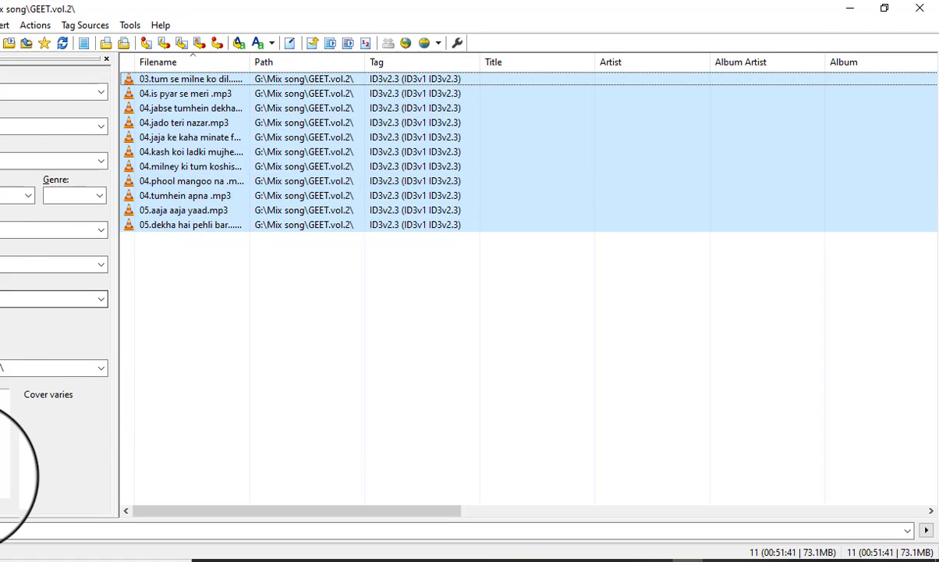
click(239, 211)
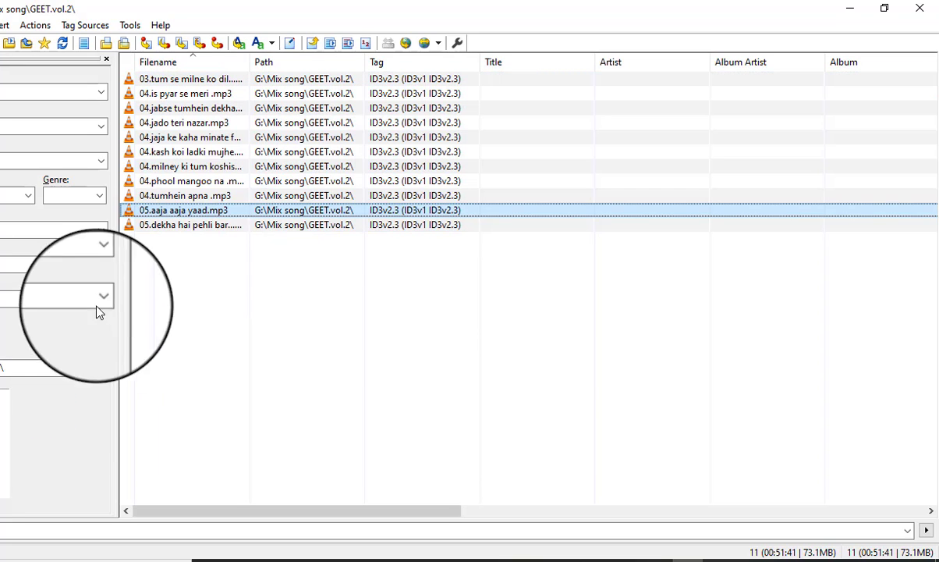
click(281, 247)
key(ctrl+a)
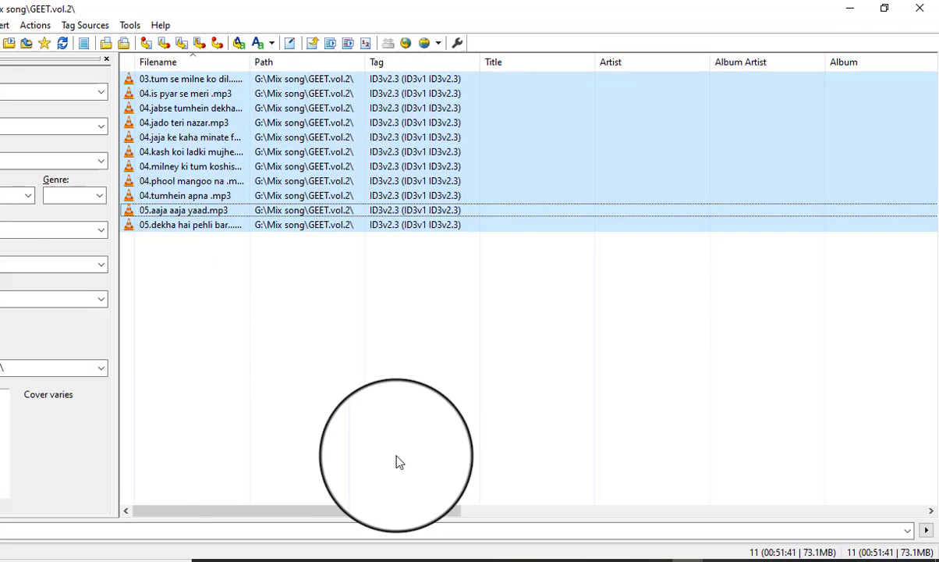
click(0, 559)
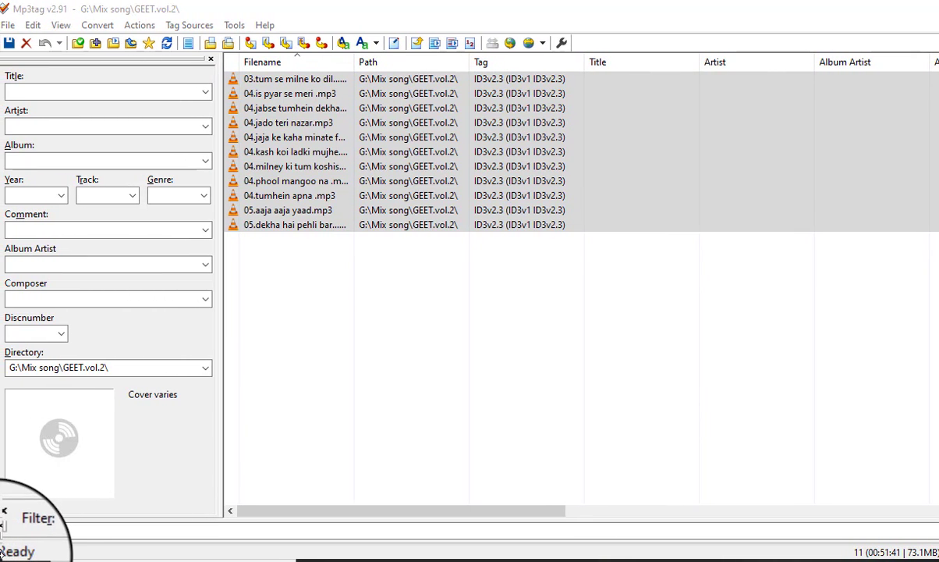
right_click(90, 458)
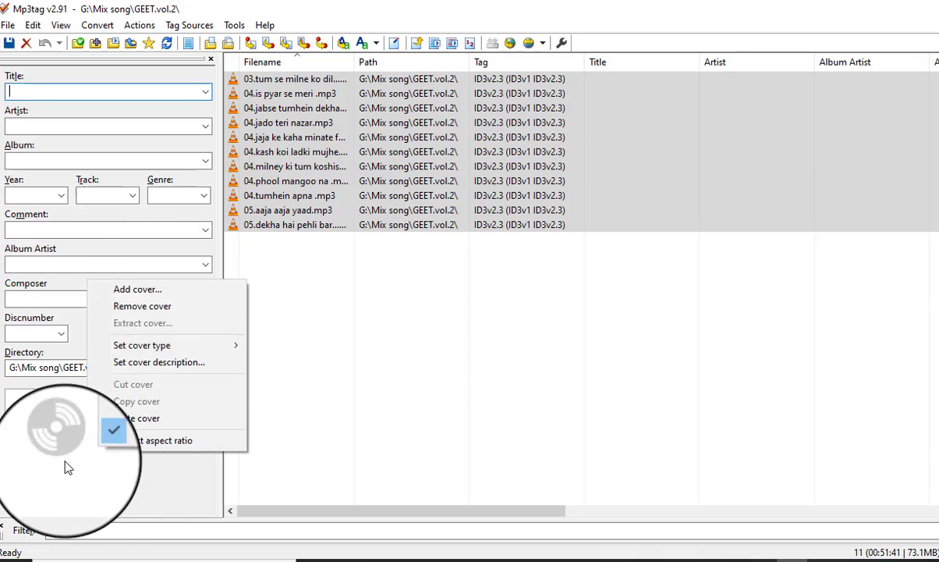
click(145, 308)
right_click(90, 426)
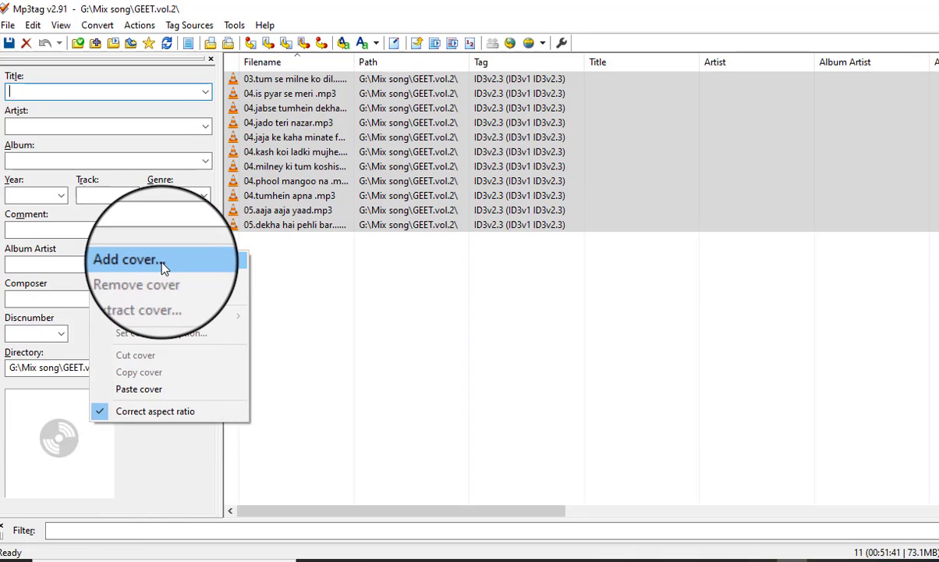
click(55, 432)
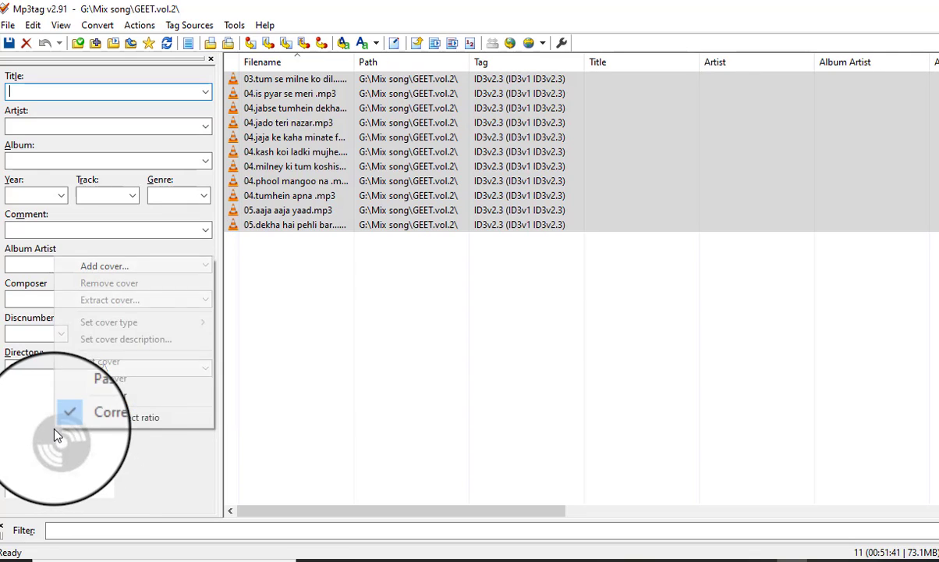
click(393, 361)
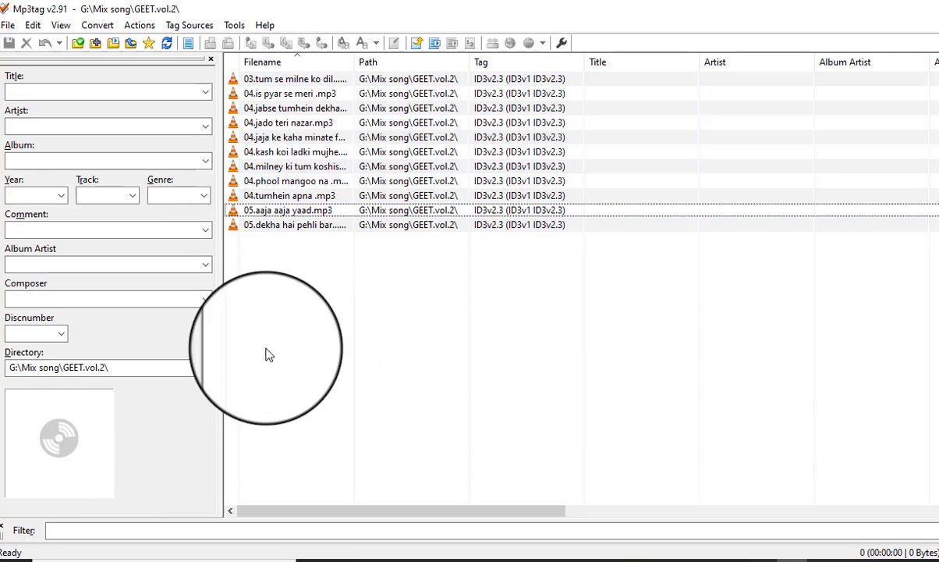
Reselect every song in the list and try removing their covers again without saving.
right_click(63, 466)
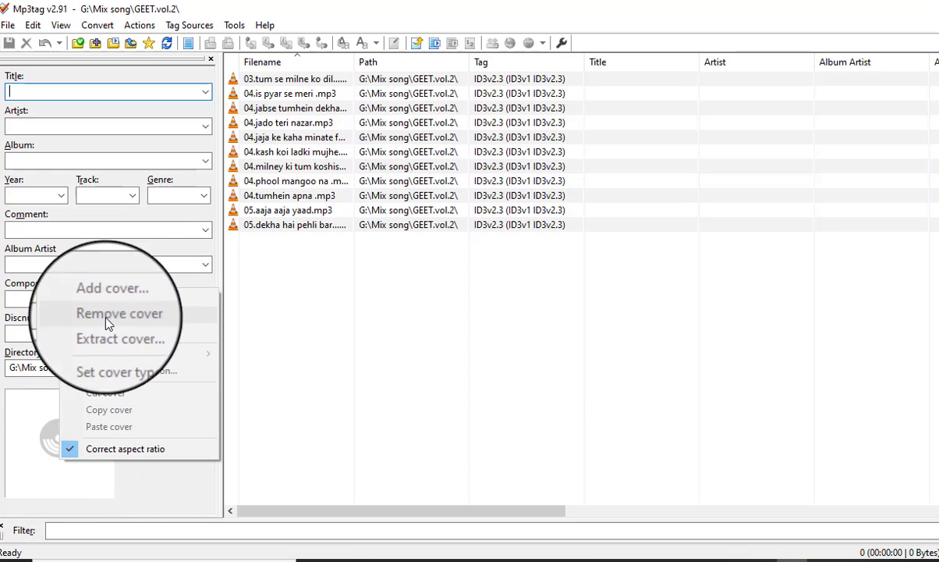
right_click(30, 439)
click(406, 275)
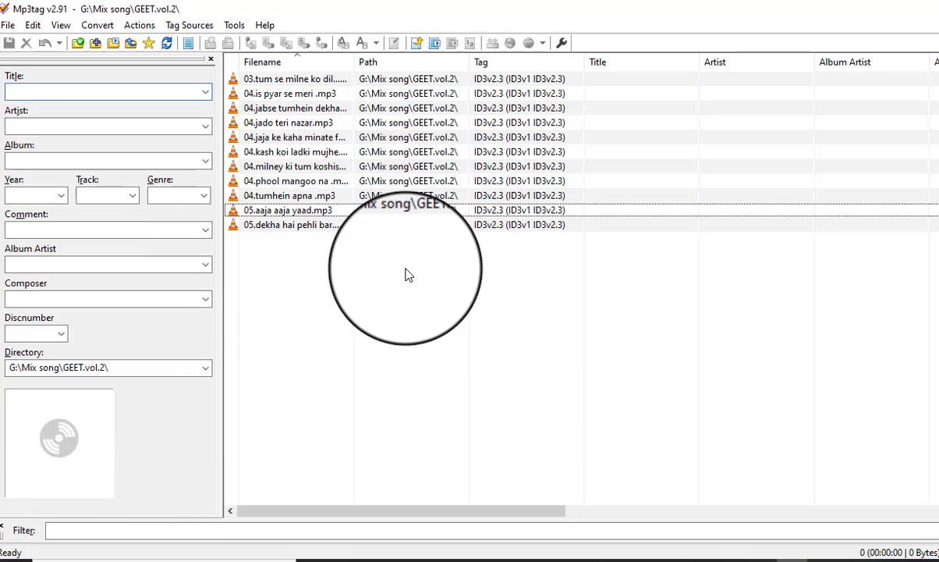
key(ctrl+a)
right_click(60, 460)
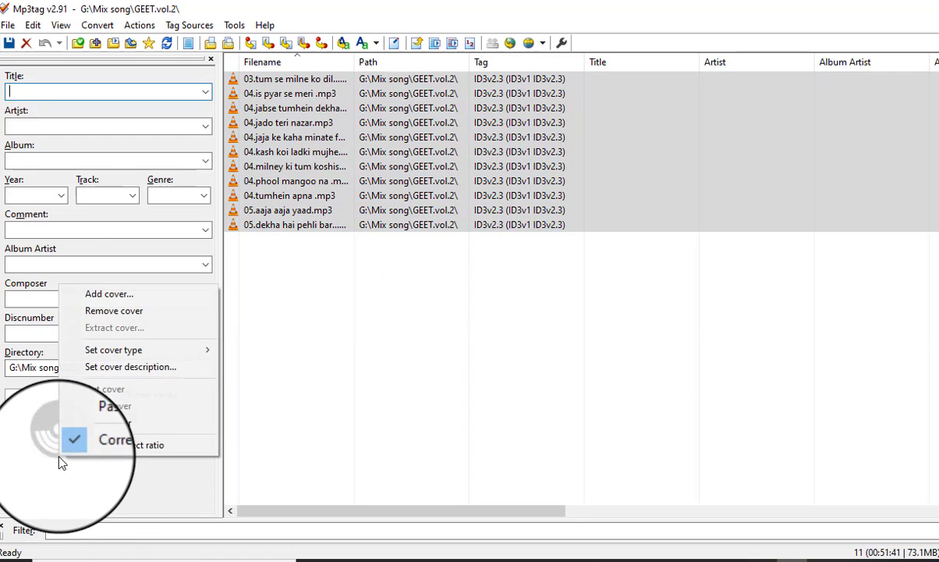
click(113, 311)
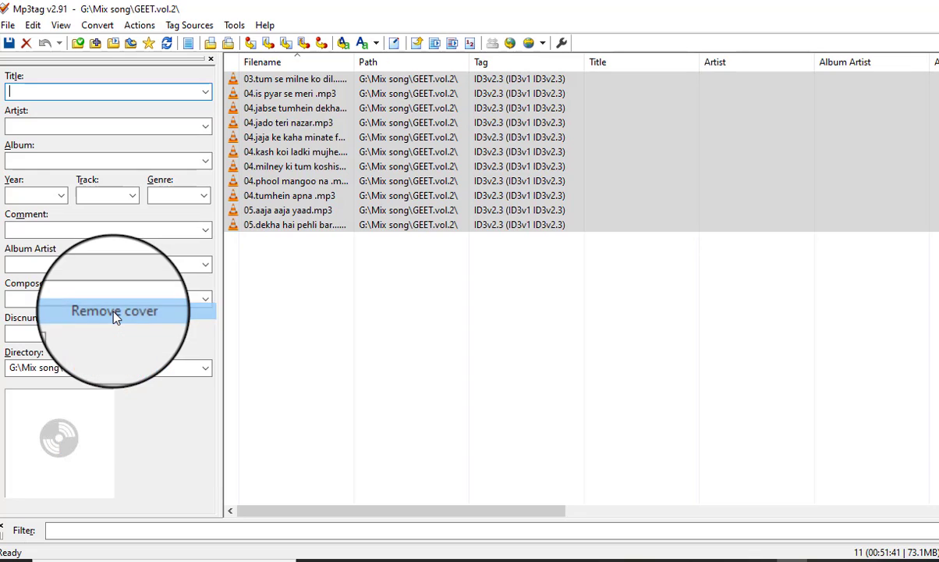
right_click(76, 421)
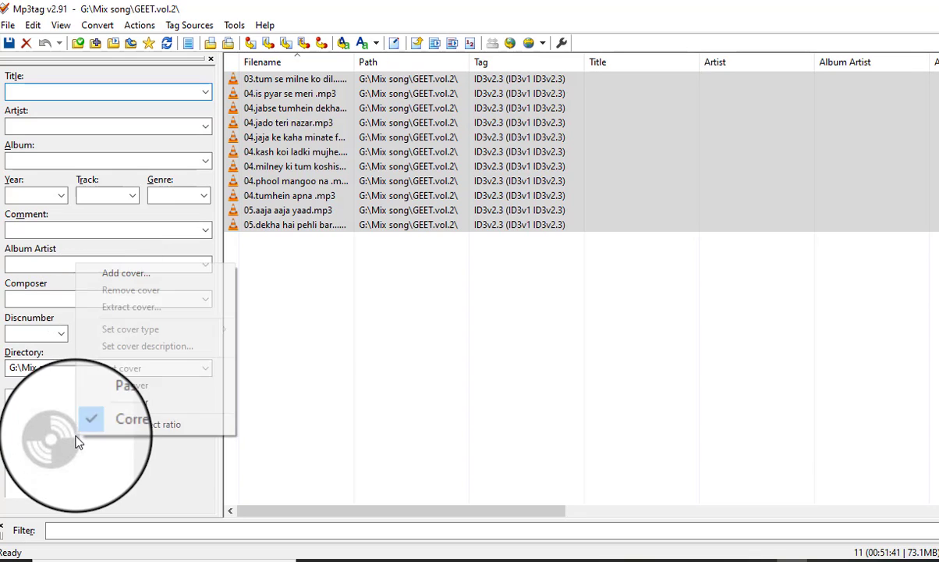
click(379, 291)
Check the embedded covers of 04.kash koi ladki mujhe and 04.jabse tumhein dekha sanam.
click(393, 153)
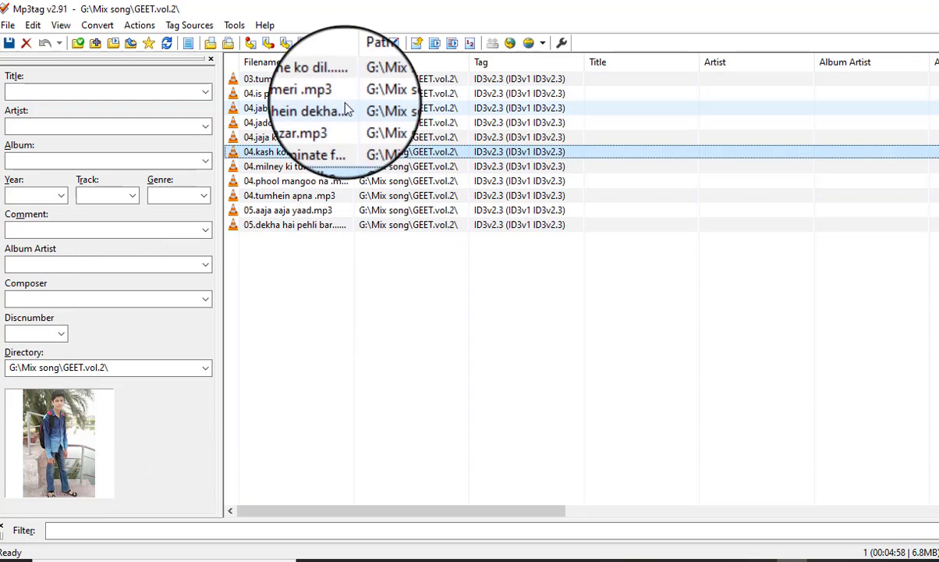
click(339, 106)
click(330, 309)
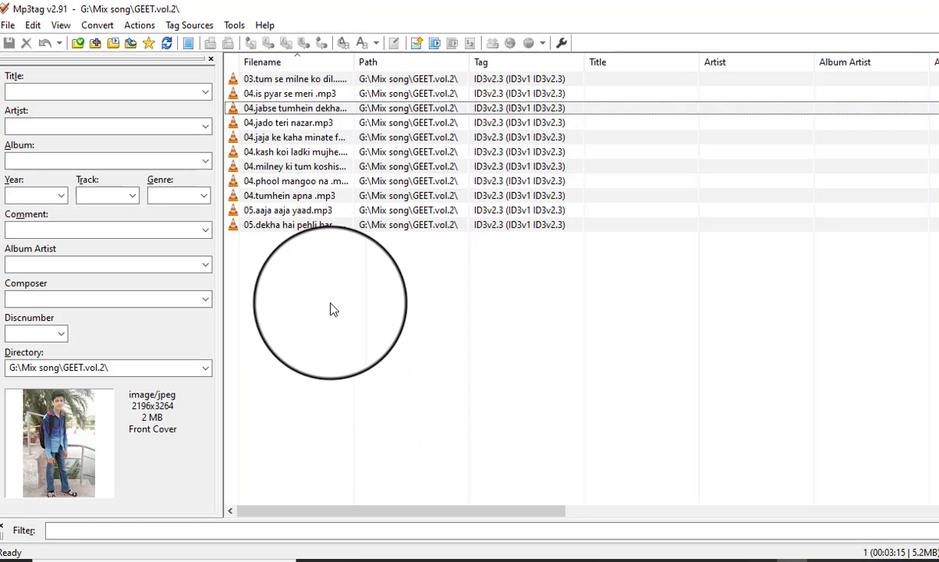
Try another cover removal on all the songs and check the cover of 05.aaja aaja yaad.mp3.
key(ctrl+a)
right_click(78, 438)
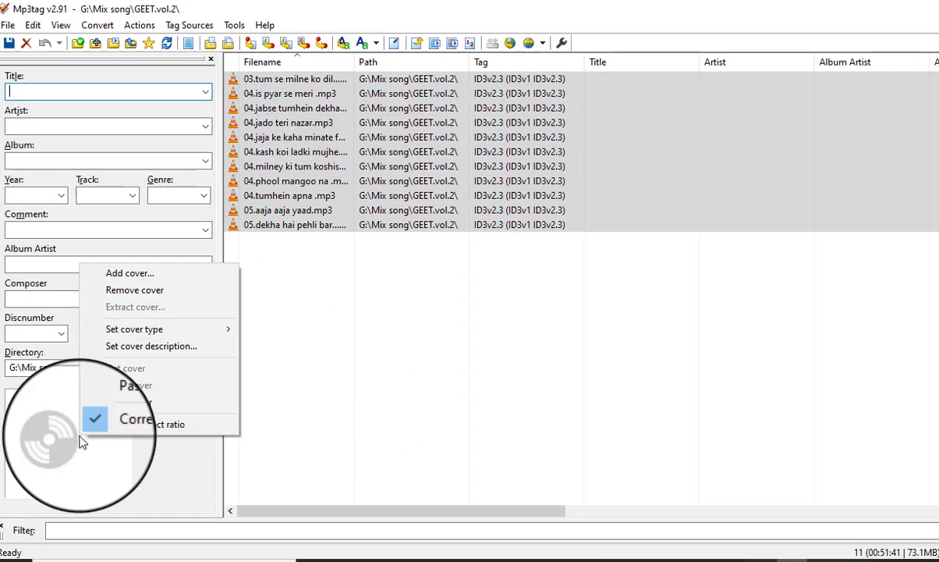
click(107, 293)
click(338, 382)
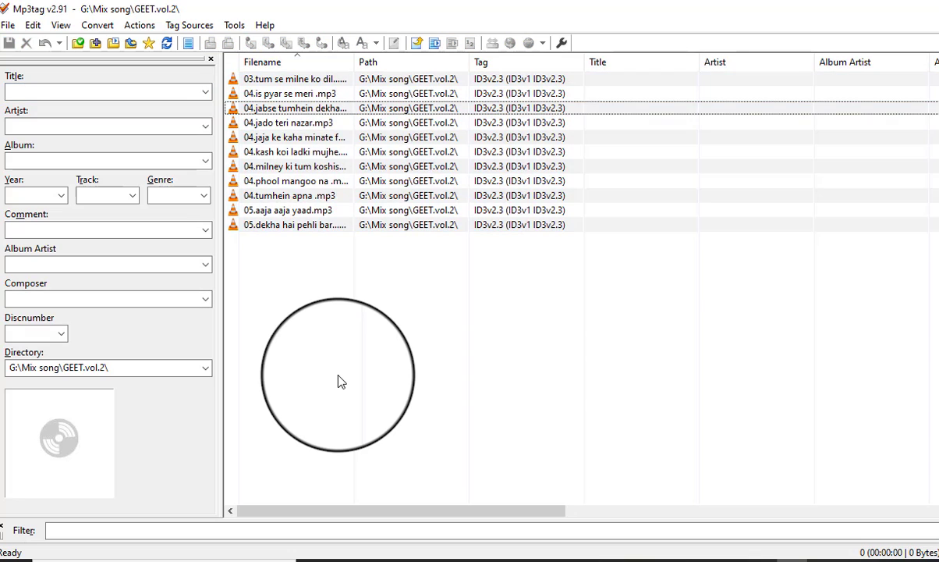
click(260, 210)
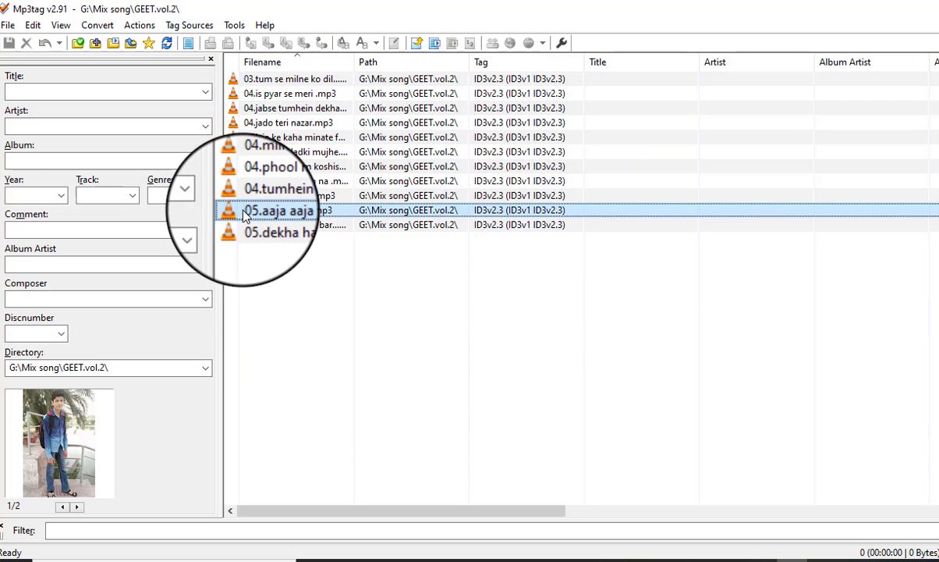
click(292, 301)
Remove the covers from all the listed songs and save the tags to the files.
key(ctrl+a)
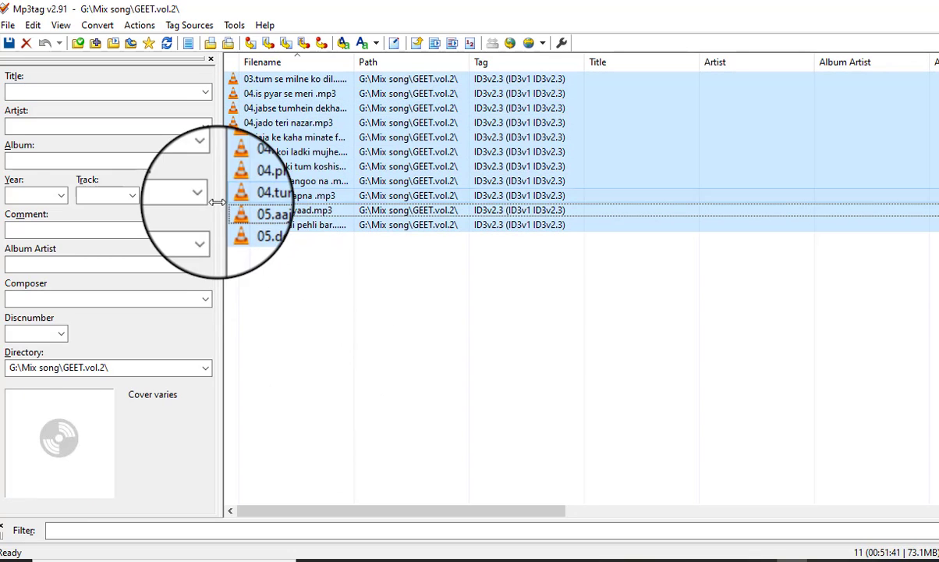
right_click(62, 456)
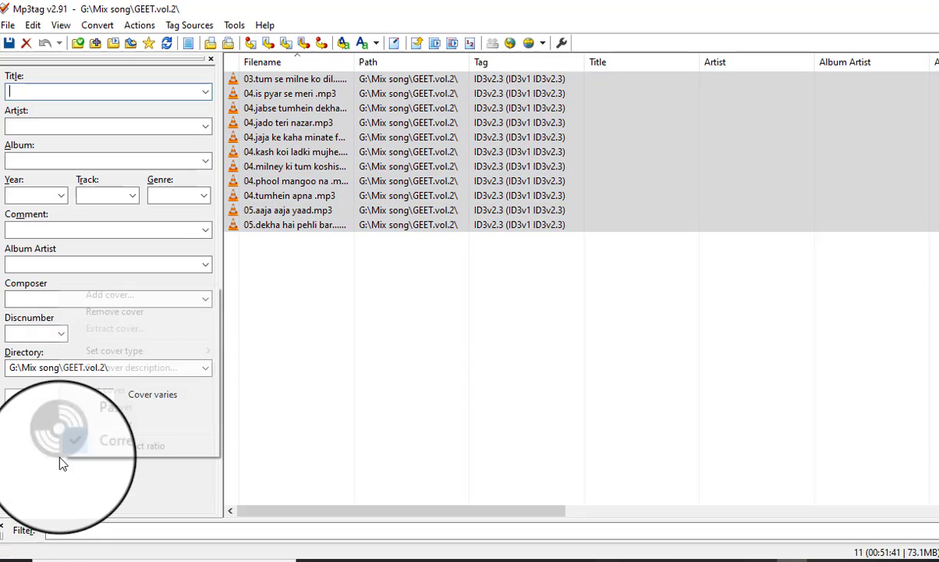
click(95, 312)
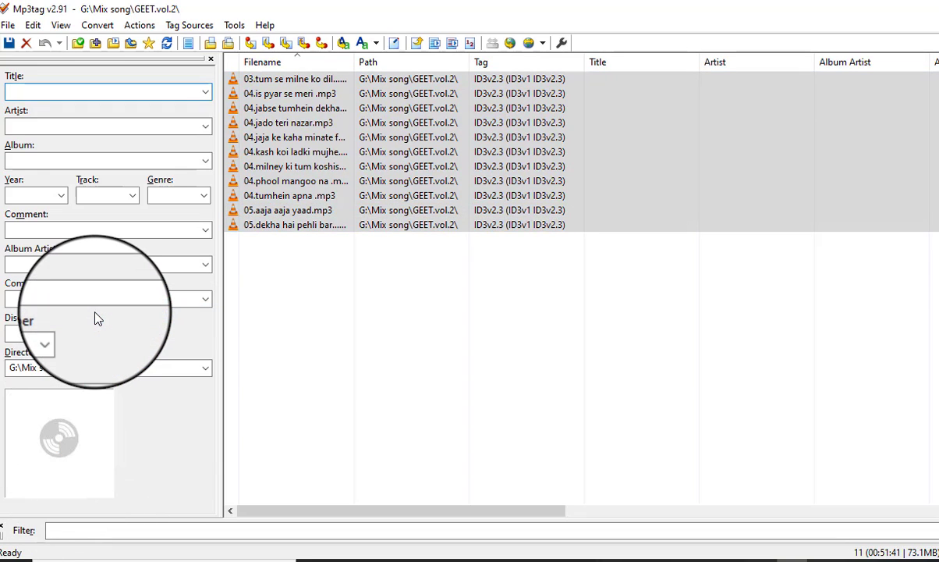
key(ctrl+s)
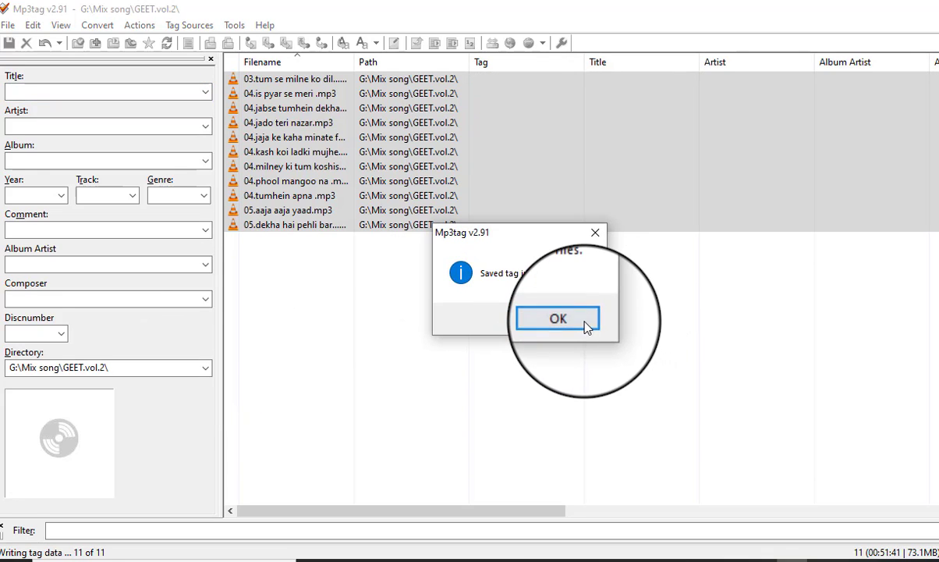
Dismiss the save confirmation and try adding the info4mmindsef image from mix data (G:) as the cover of all listed songs.
click(586, 326)
right_click(52, 448)
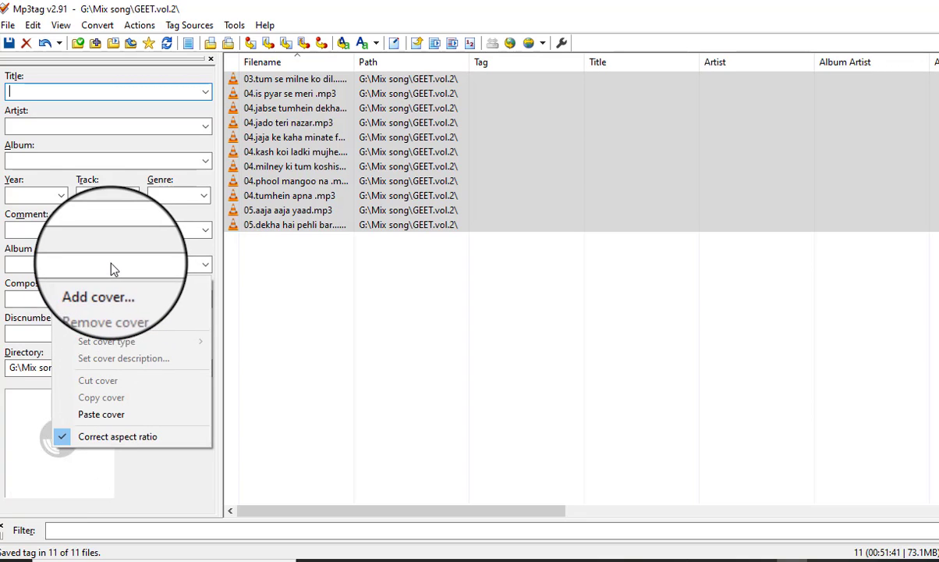
click(134, 289)
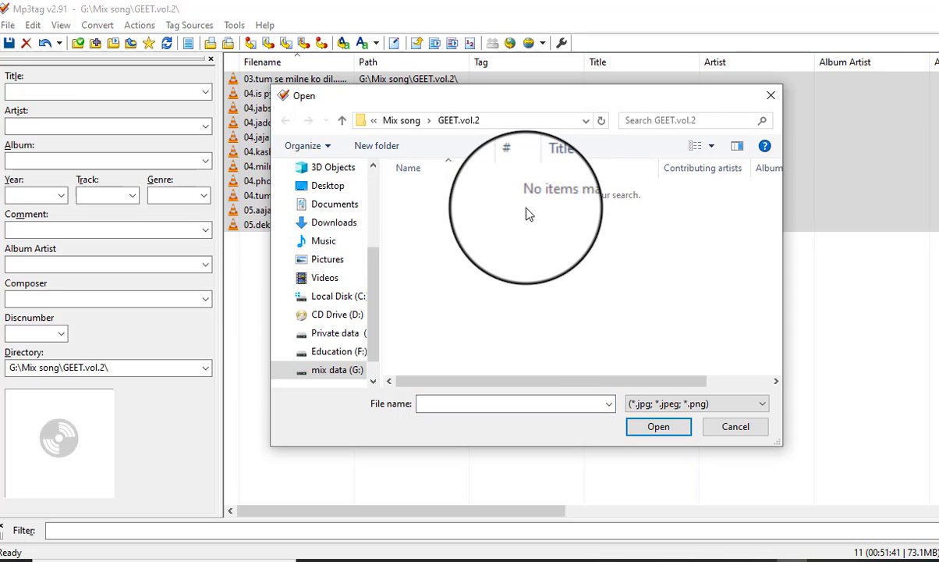
key(alt+Up)
key(alt+Up)
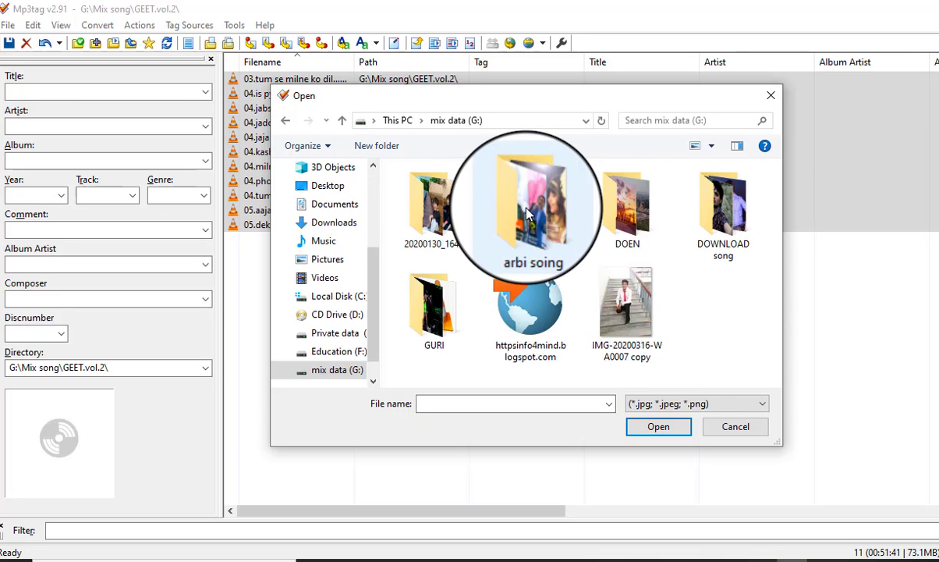
key(Down)
key(Down)
key(Down)
key(Down)
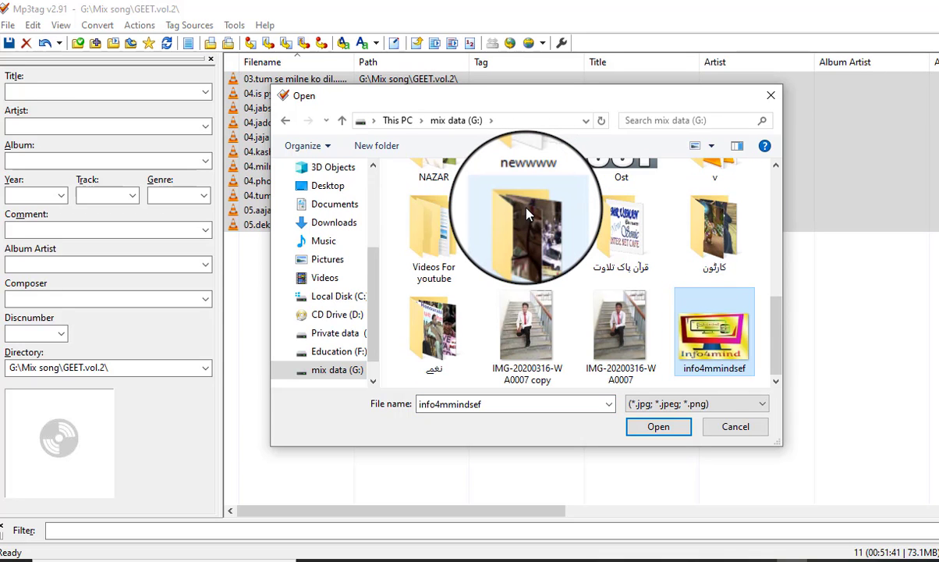
key(Return)
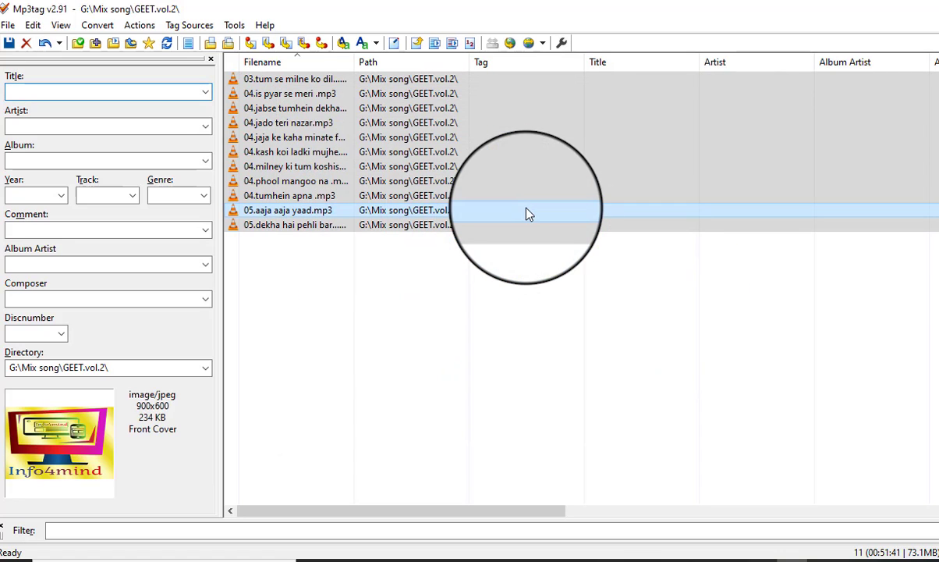
Add the info4mmindsef image from mix data (G:) as the cover of all listed songs and save the tags.
click(501, 314)
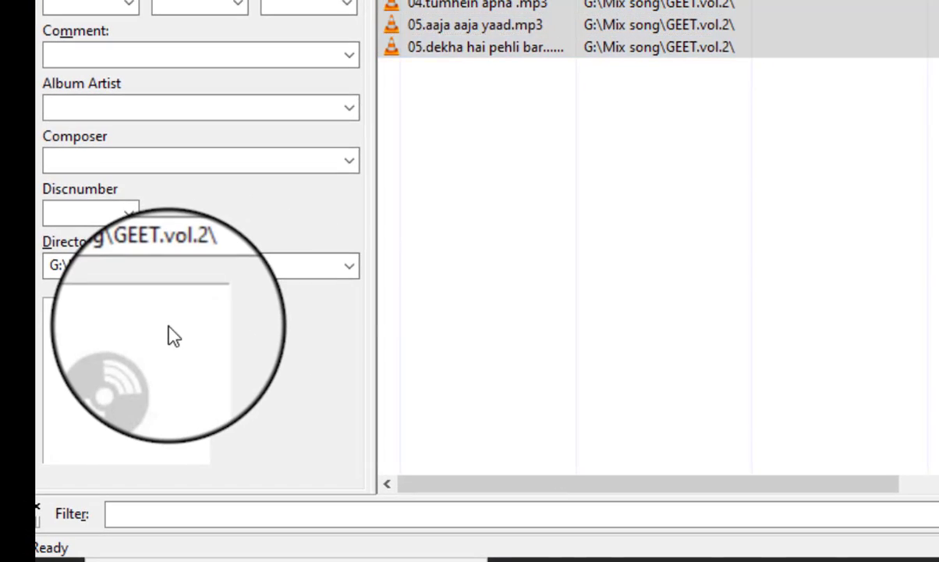
right_click(173, 336)
click(245, 78)
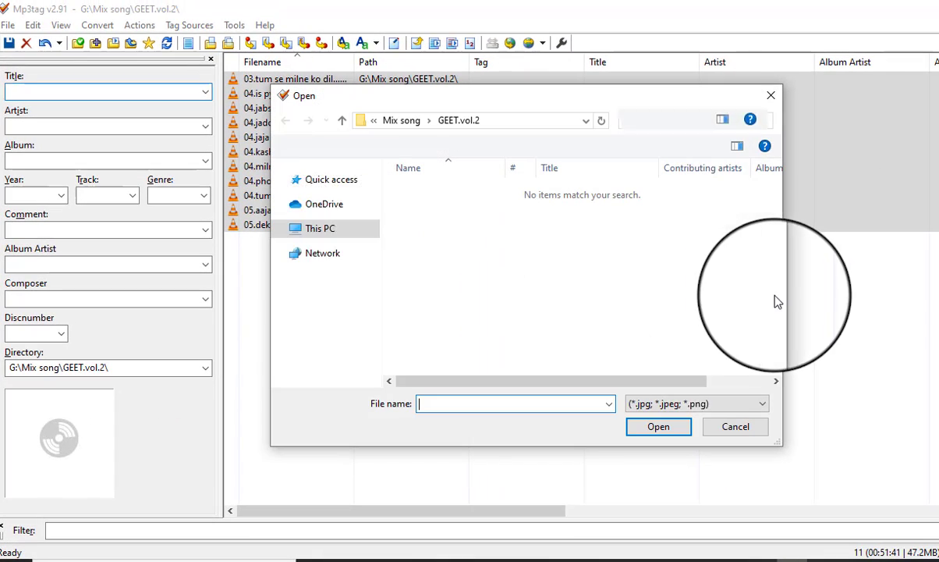
key(BackSpace)
key(BackSpace)
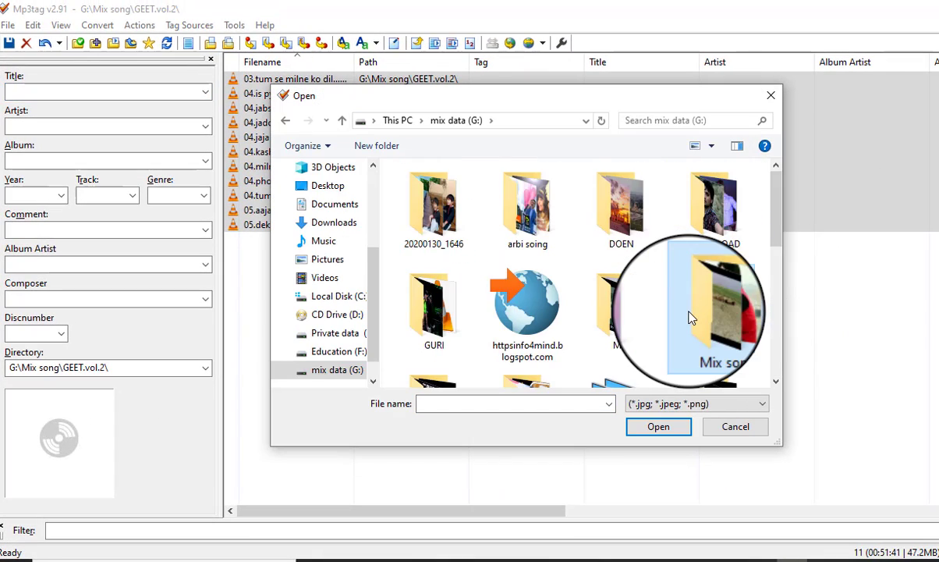
scroll(692, 317, down, 4)
scroll(689, 317, down, 1)
double_click(692, 304)
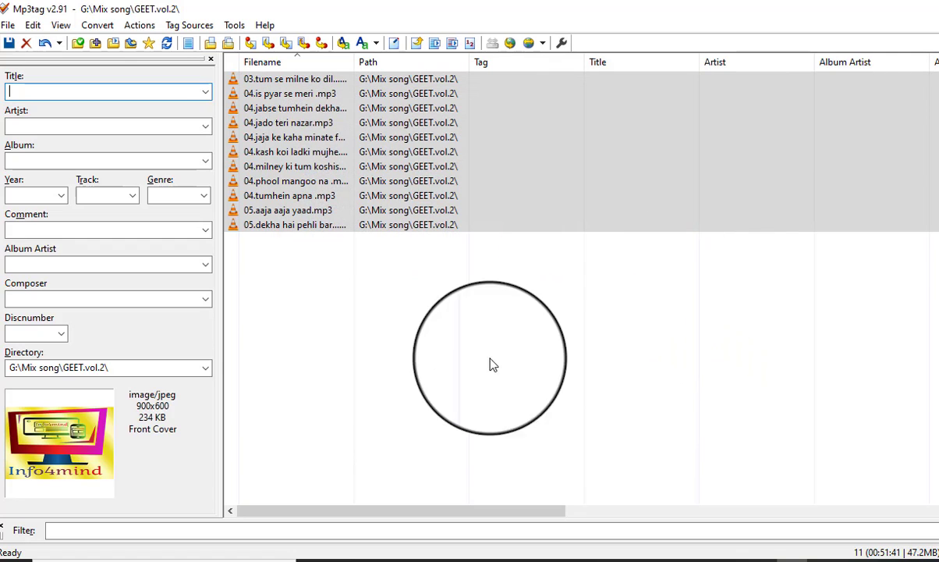
key(ctrl+s)
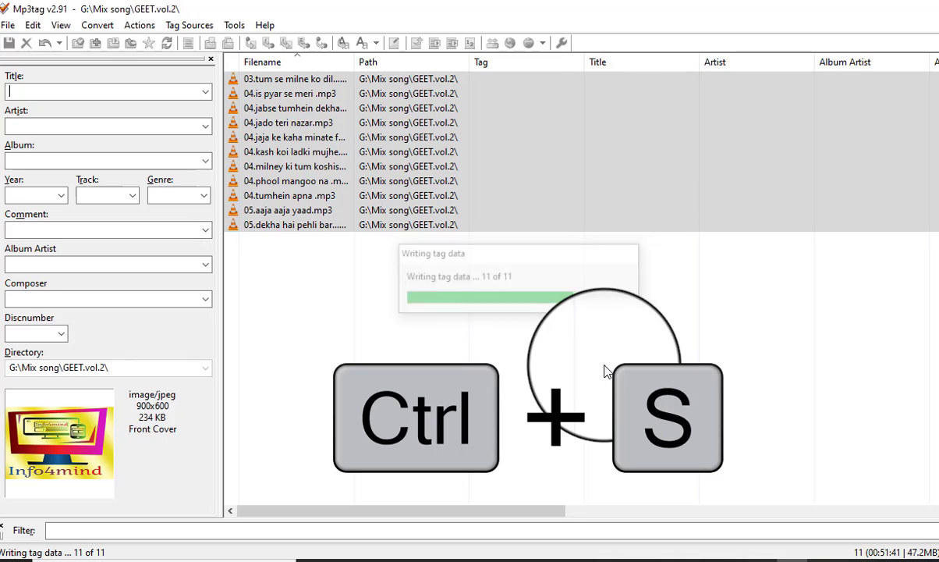
In the GEET.vol.2 folder, select the row of songs starting with 09.mat poochh mere mehboob sanam and try sending it to Mp3tag.
key(alt+Tab)
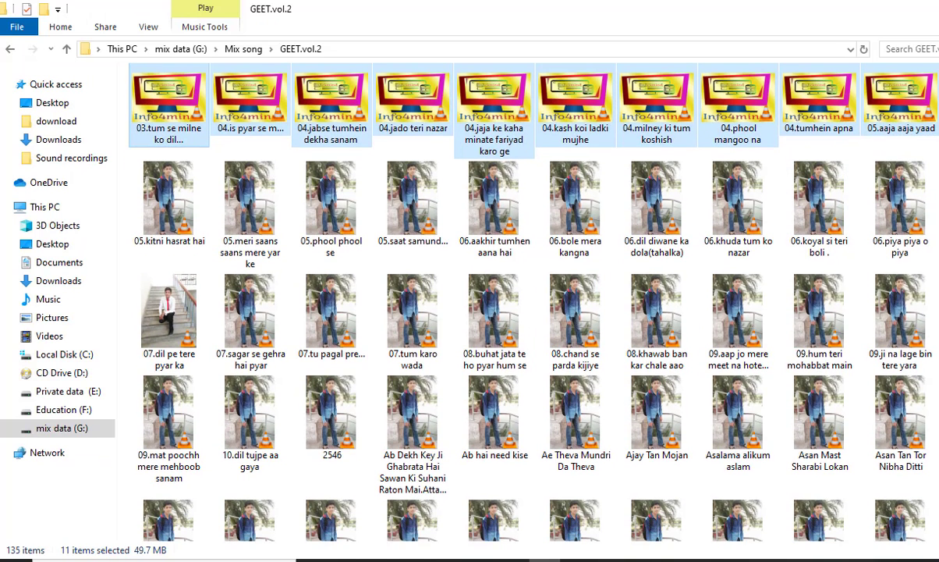
drag(932, 390, 195, 441)
right_click(164, 411)
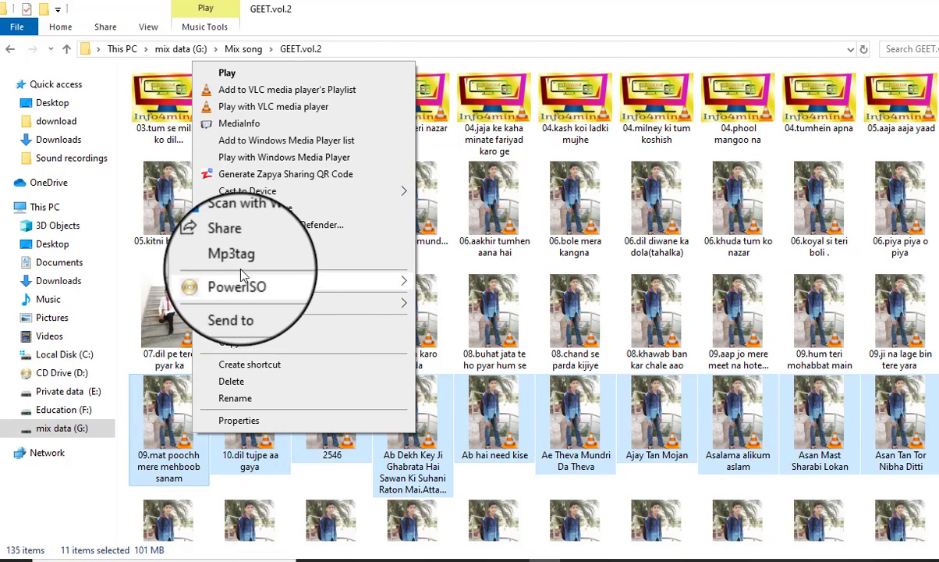
click(232, 265)
key(alt+Tab)
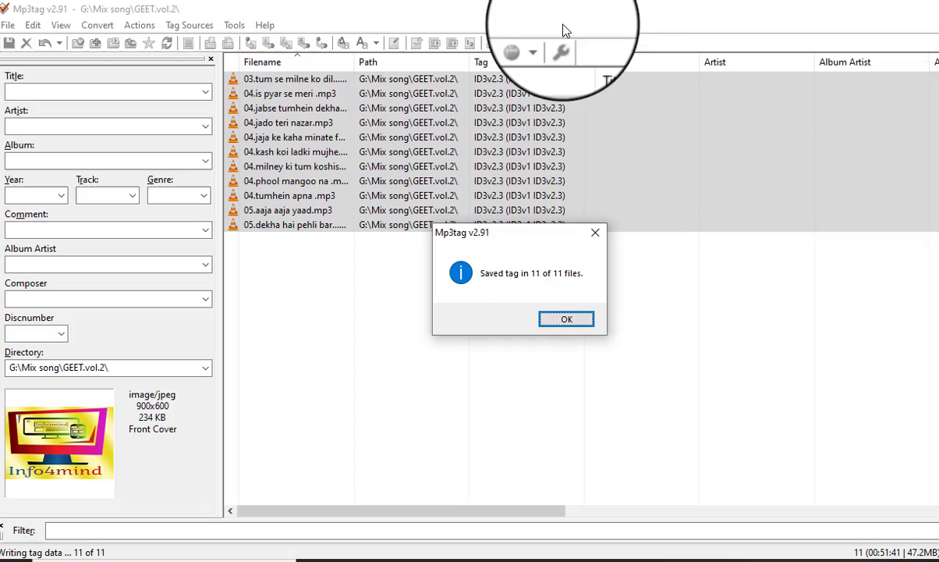
Dismiss the save confirmation and clear all the finished songs from the Mp3tag list.
click(567, 322)
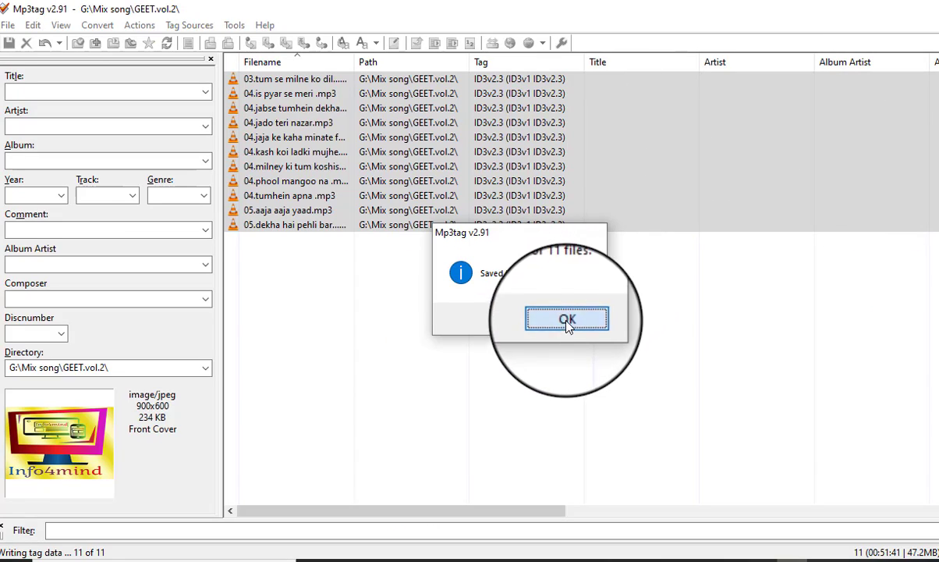
click(726, 255)
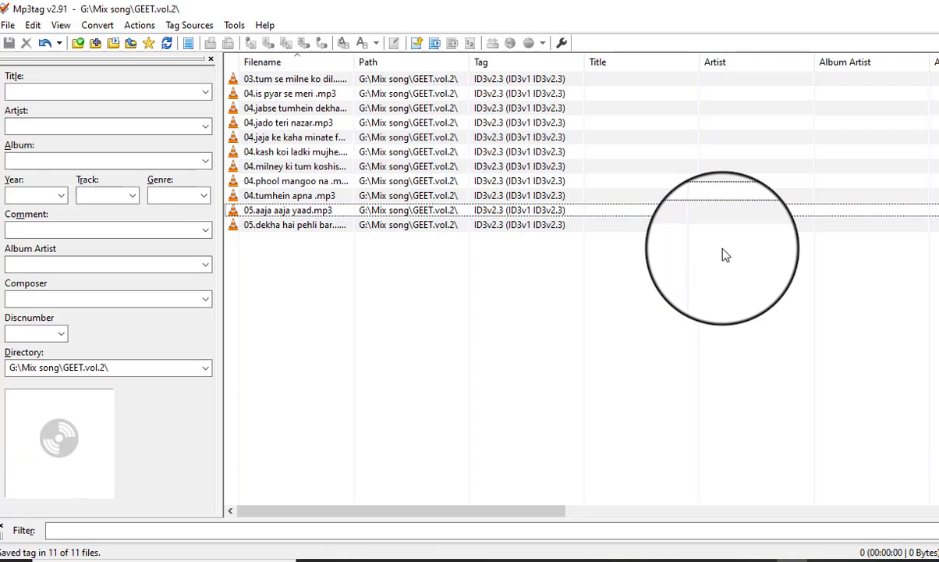
key(ctrl+a)
key(Delete)
Return to the GEET.vol.2 folder in File Explorer and open the selected songs in Mp3tag.
key(alt+Tab)
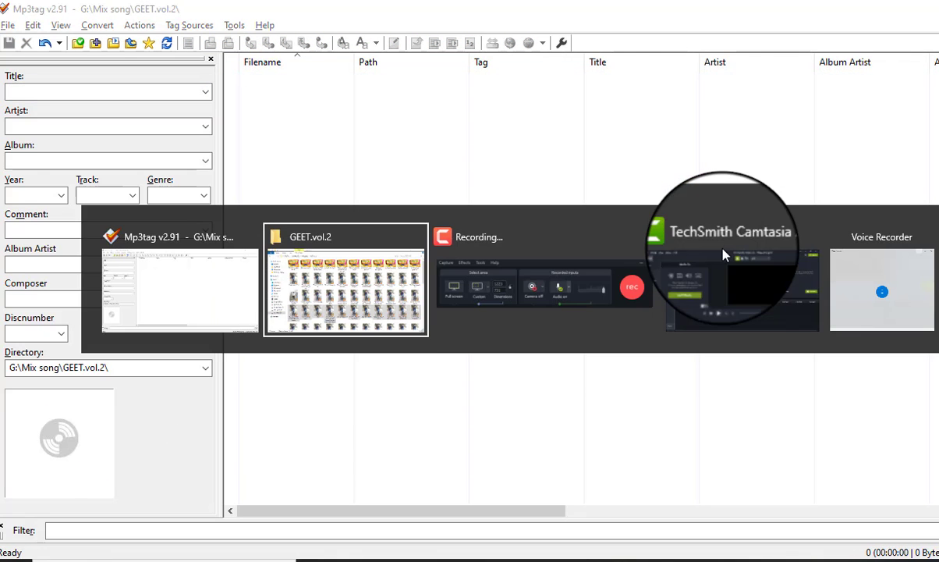
click(365, 283)
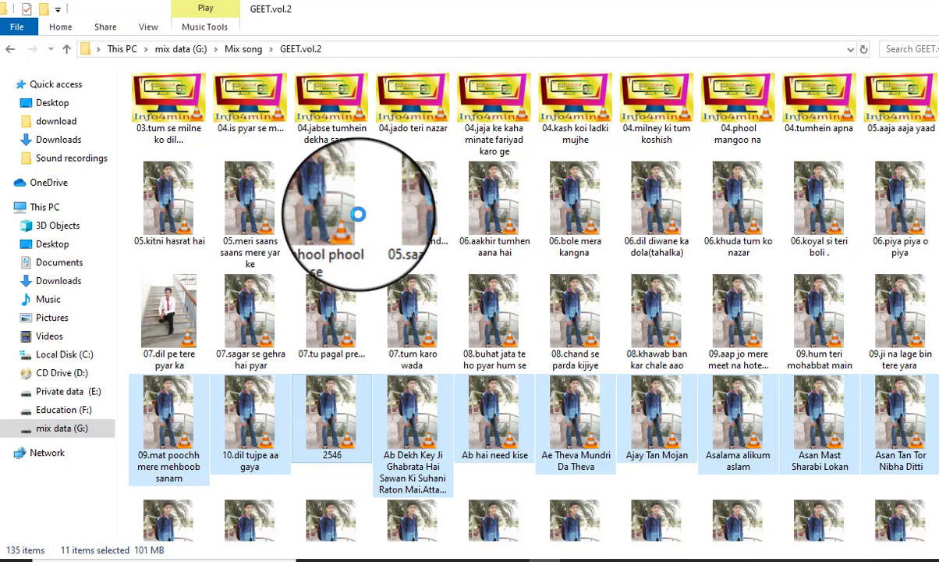
right_click(357, 227)
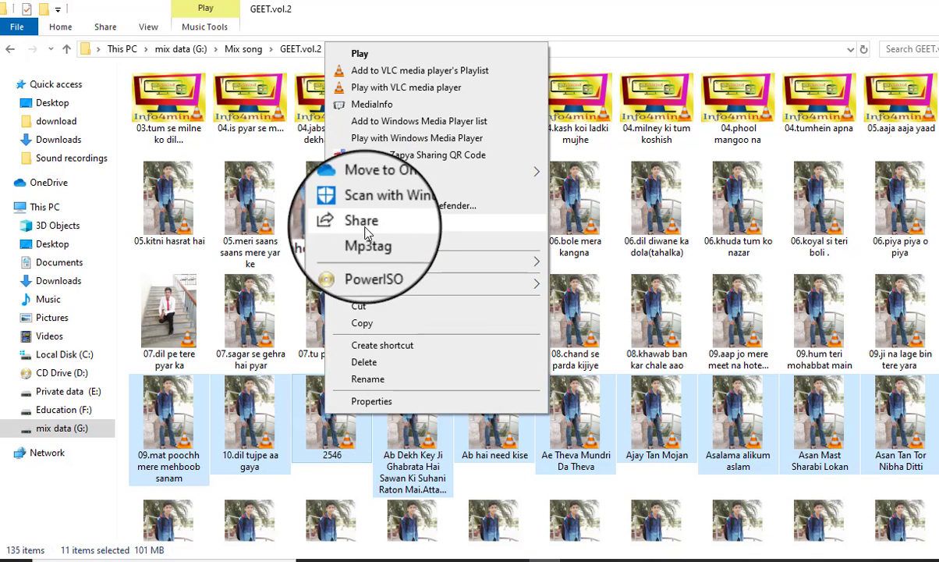
click(374, 247)
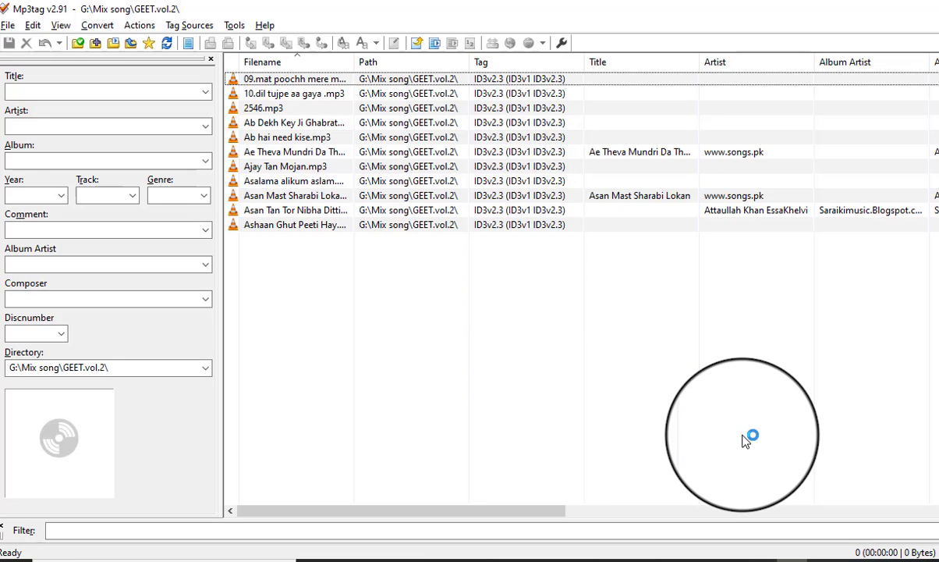
Remove the embedded cover from all the newly loaded songs.
key(ctrl+a)
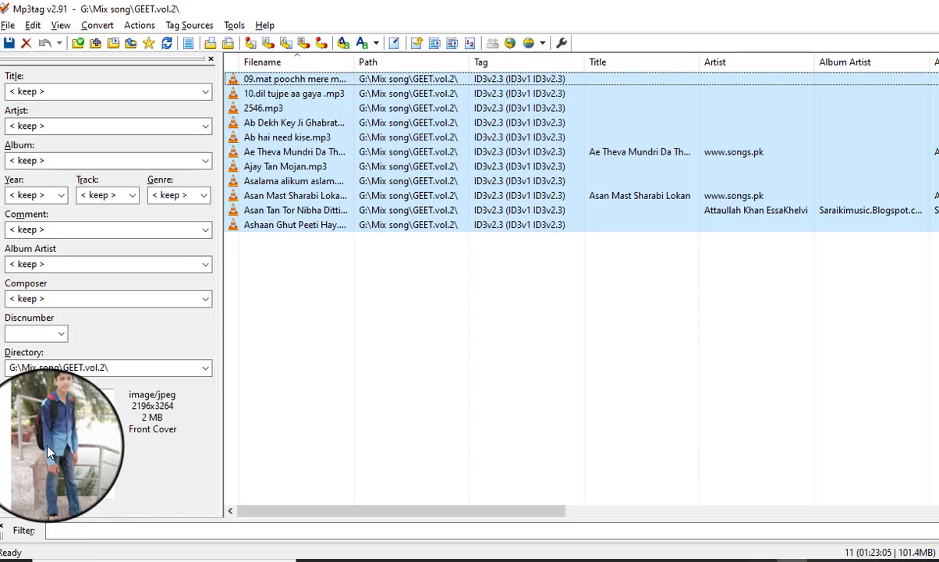
right_click(46, 446)
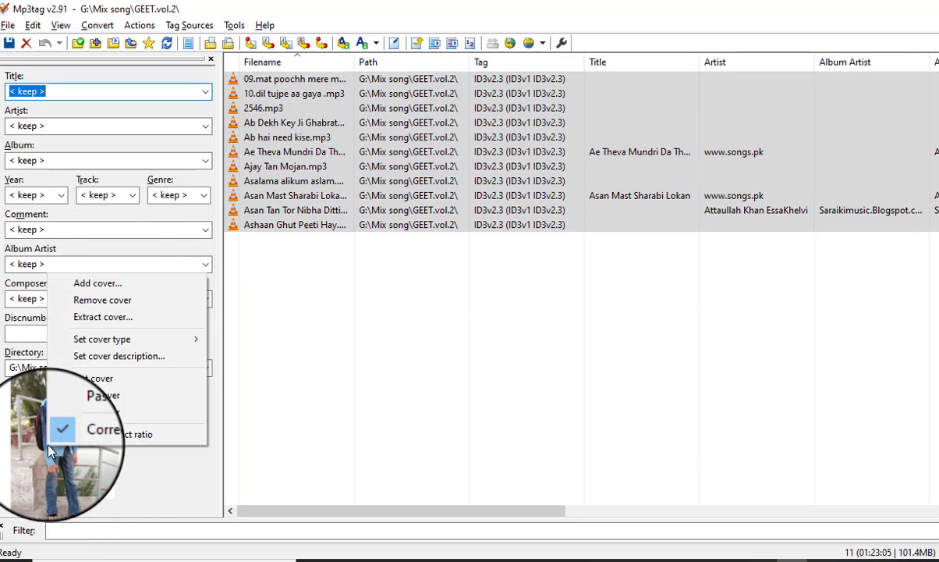
click(95, 302)
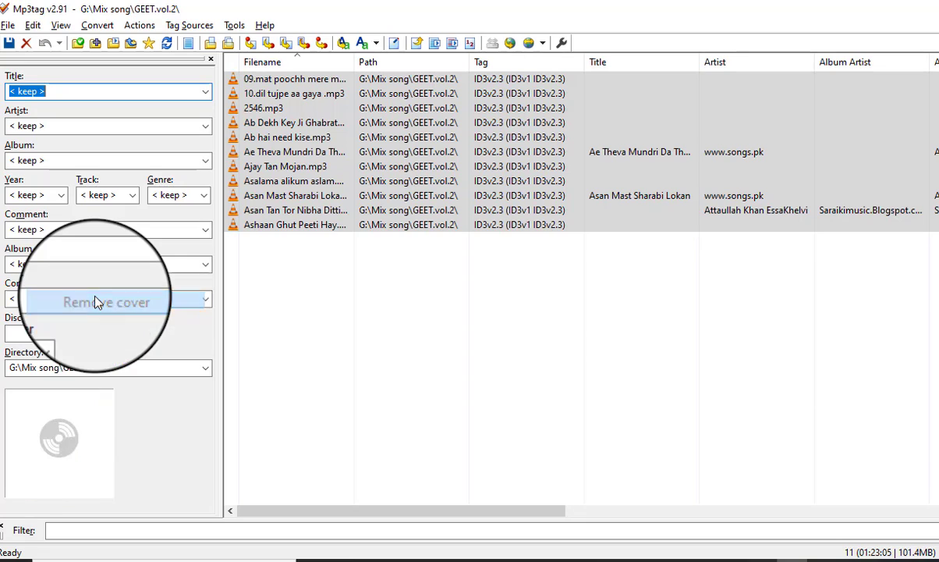
Add IMG-20200316-WA0007 copy from mix data (G:) as the cover of all the listed songs and save the tags.
right_click(76, 439)
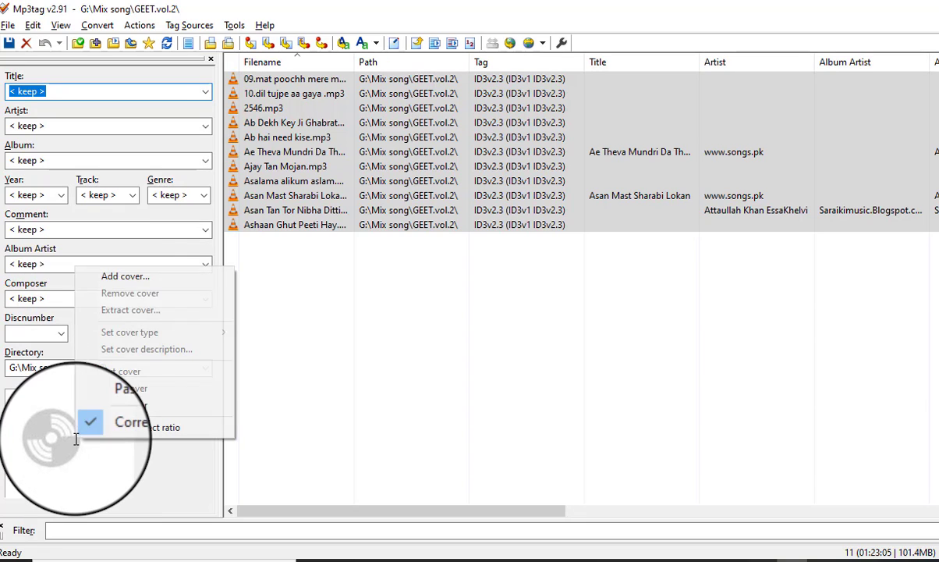
click(99, 274)
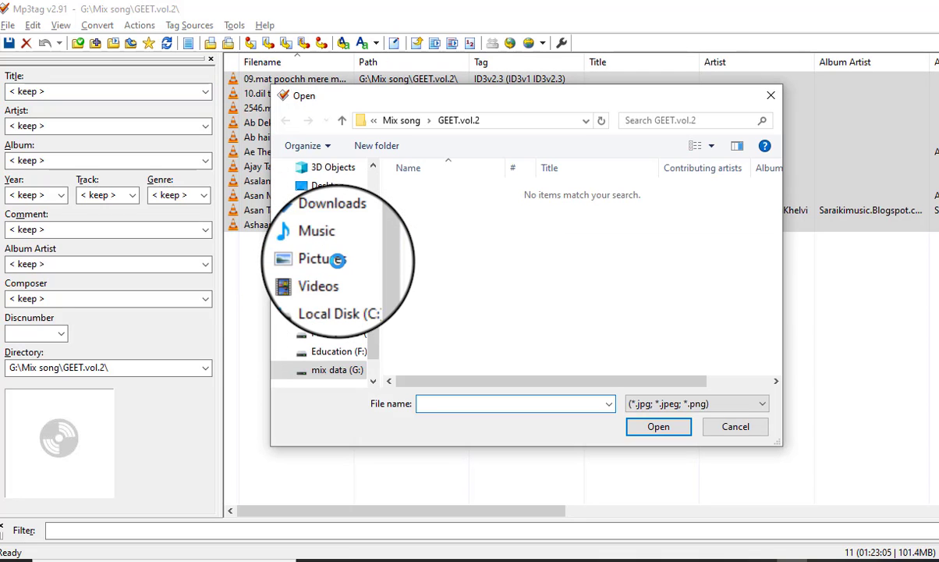
click(342, 120)
click(342, 120)
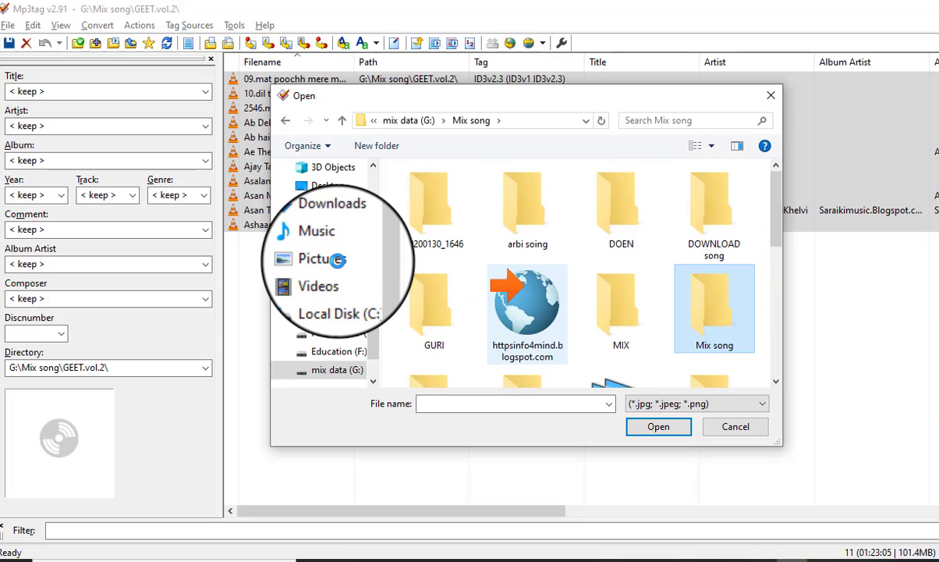
scroll(585, 273, down, 5)
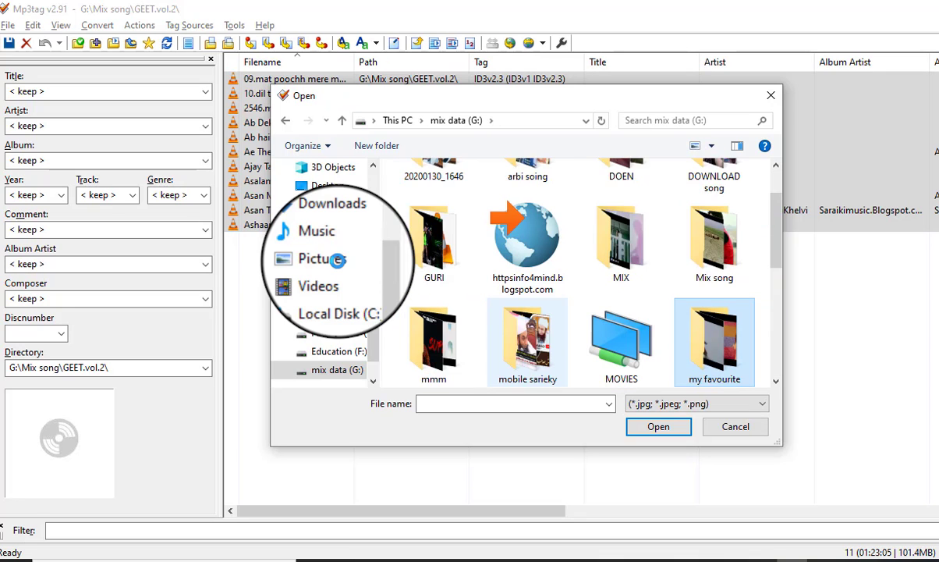
key(Down)
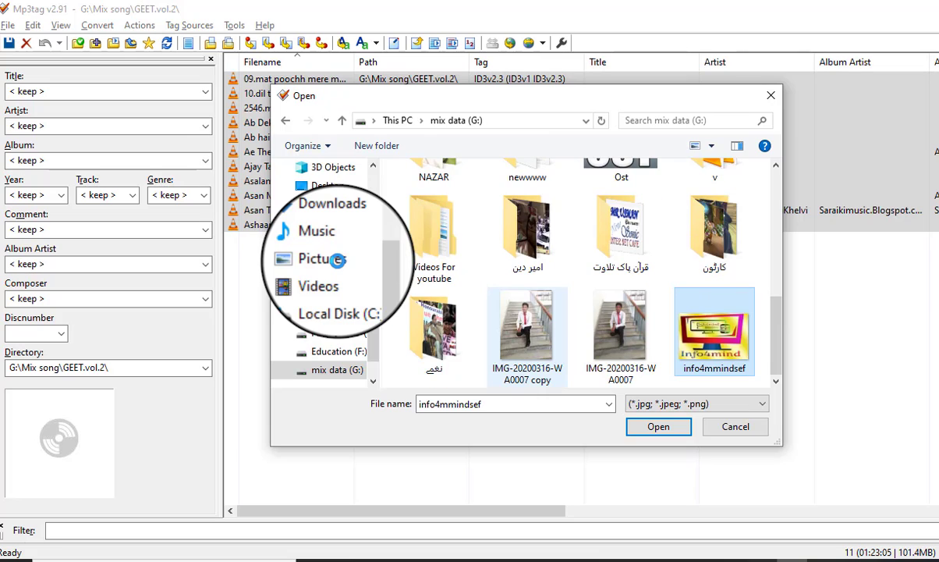
key(Left)
key(Left)
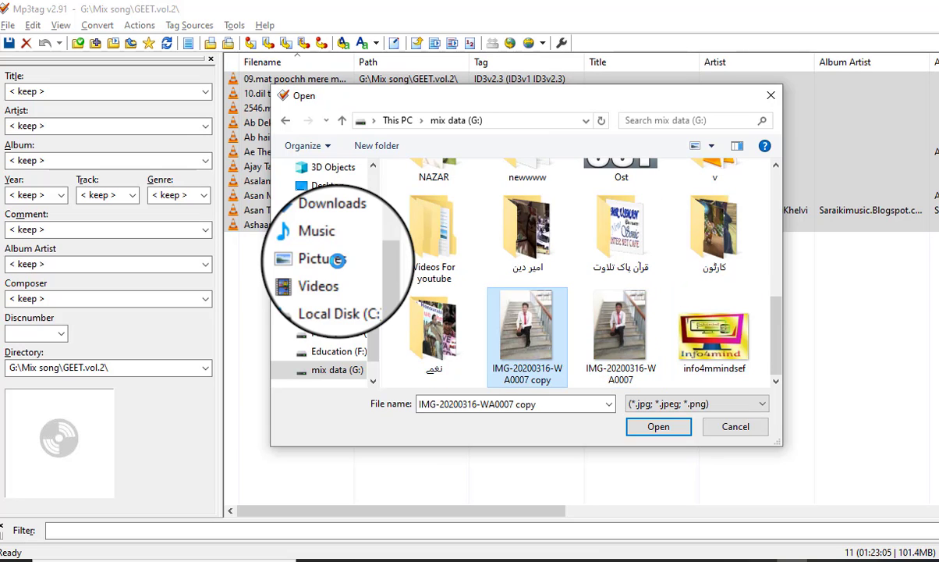
key(Return)
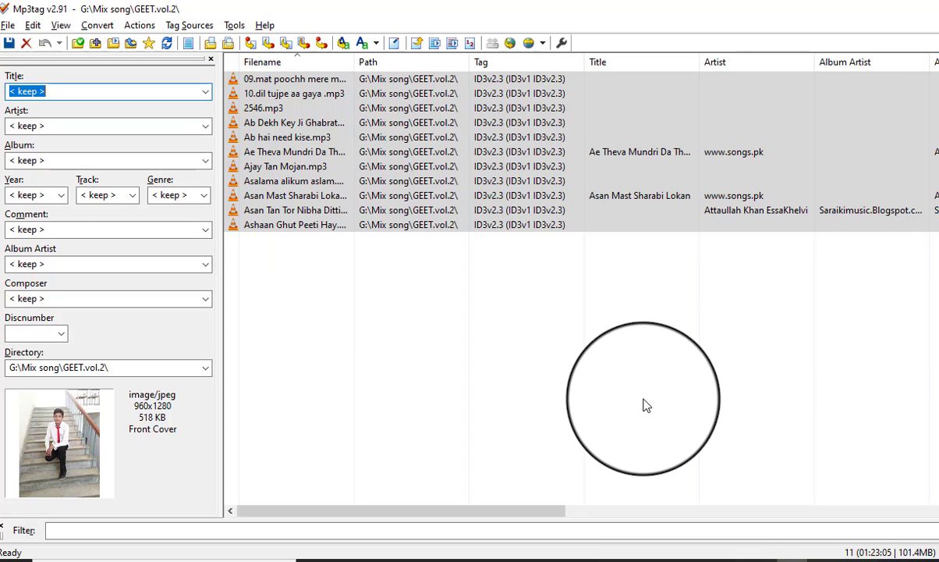
key(ctrl+s)
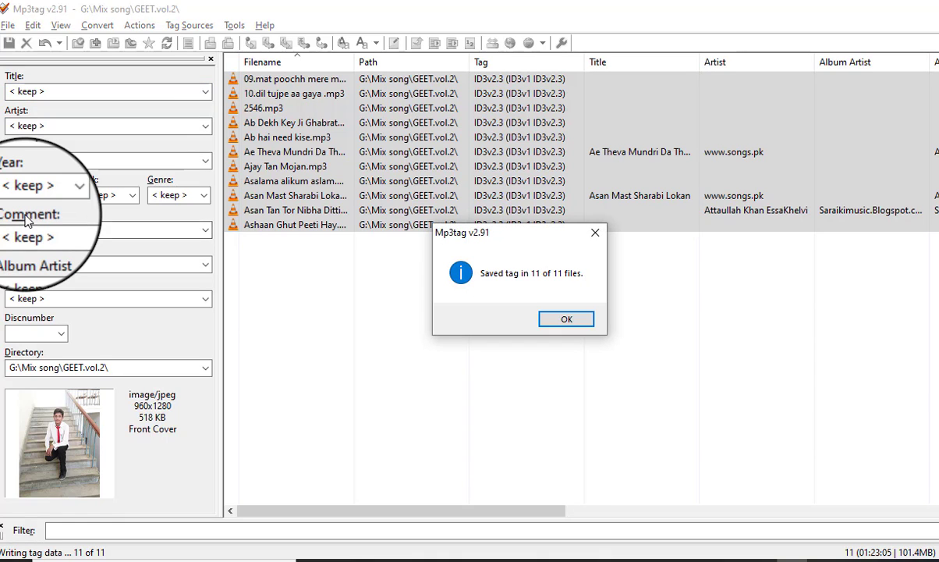
key(Return)
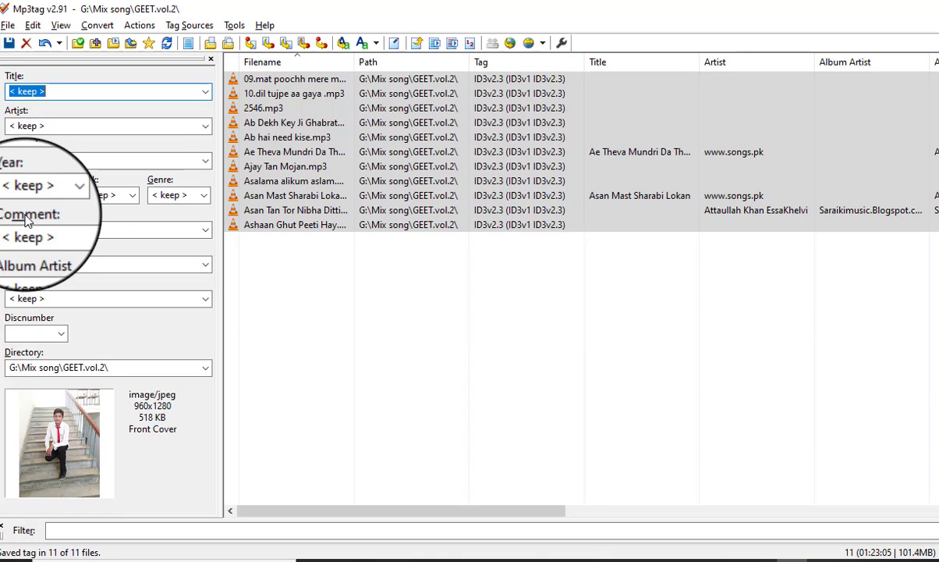
Switch to File Explorer and check the cover thumbnails of the edited songs in the GEET.vol.2 folder.
key(alt+Tab)
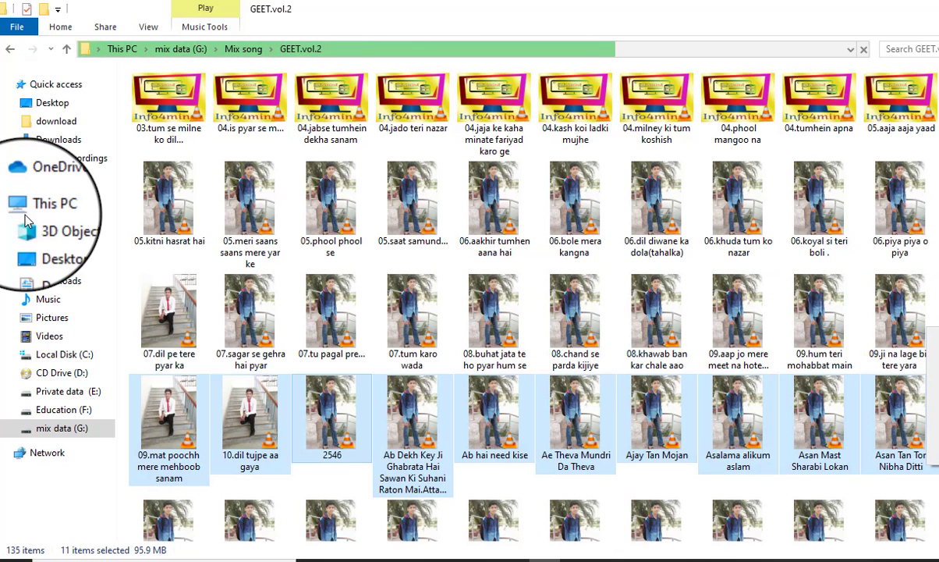
click(938, 296)
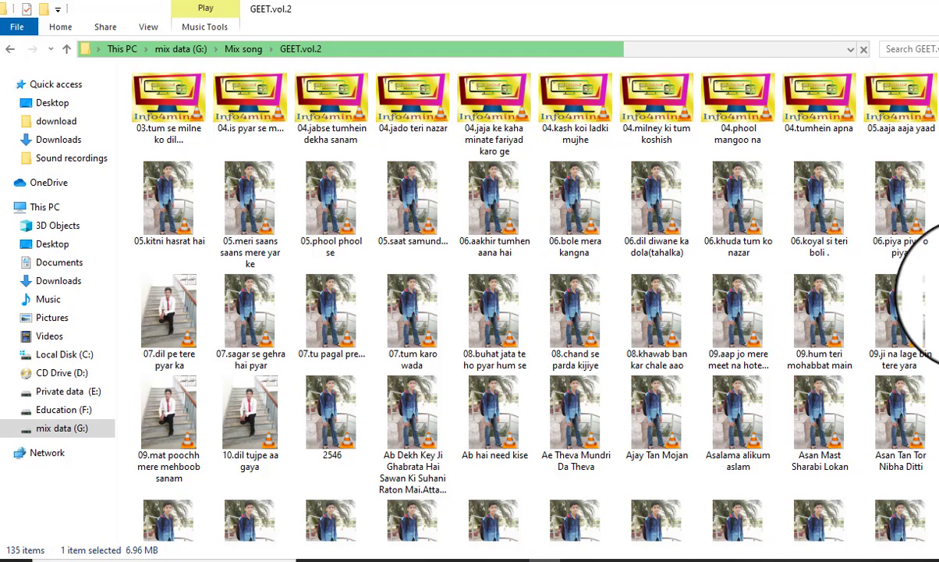
right_click(933, 292)
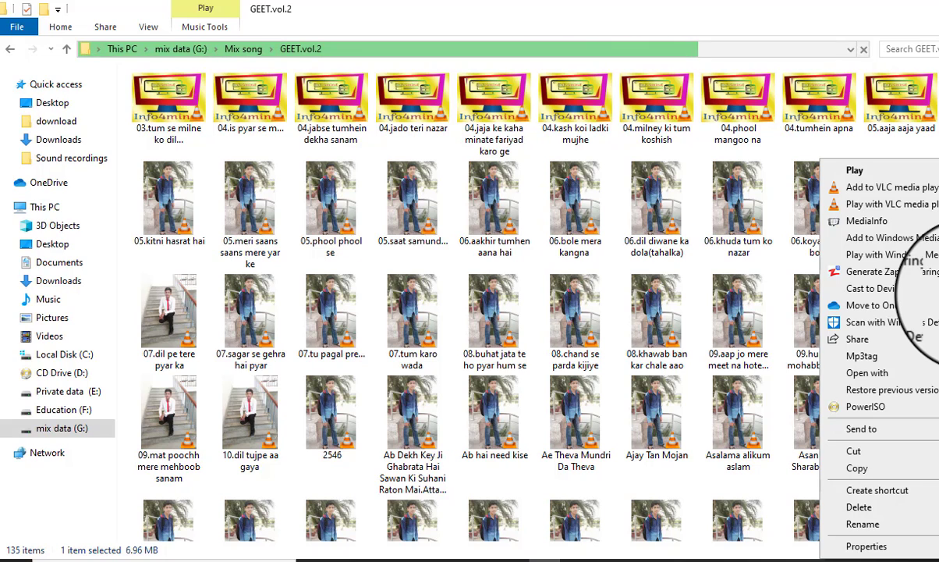
click(660, 211)
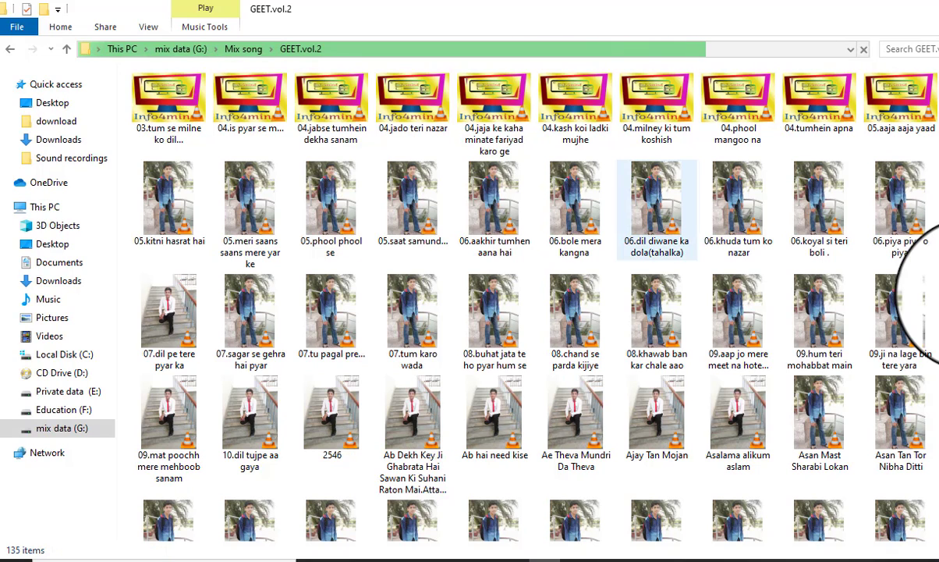
Refresh the GEET.vol.2 folder view and check the updated cover thumbnails, switching back to it from Mp3tag.
right_click(778, 383)
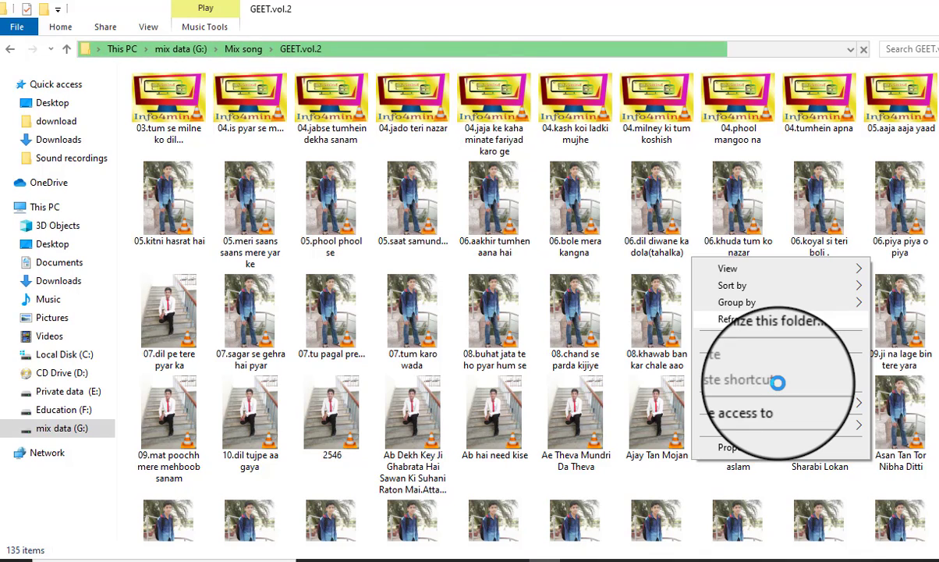
key(Escape)
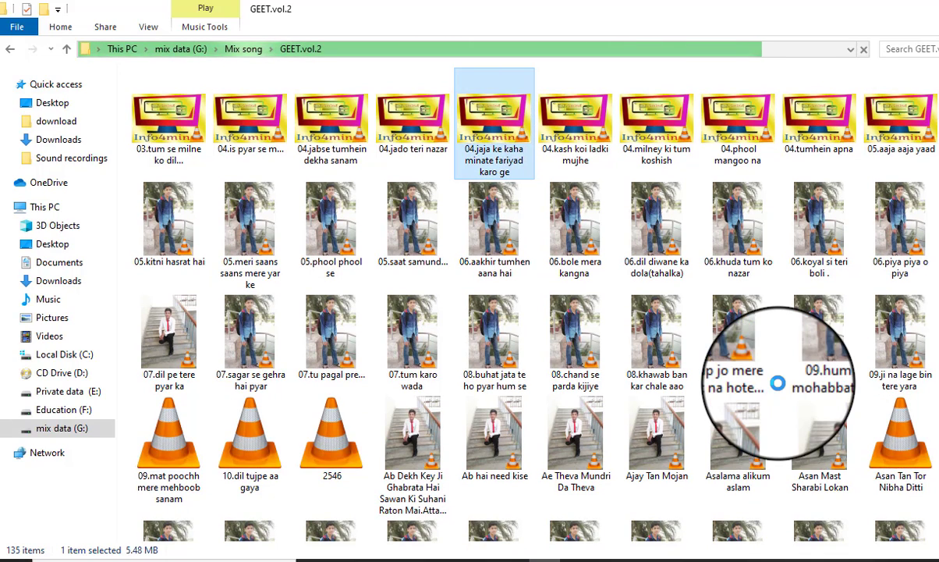
key(XF86AudioMute)
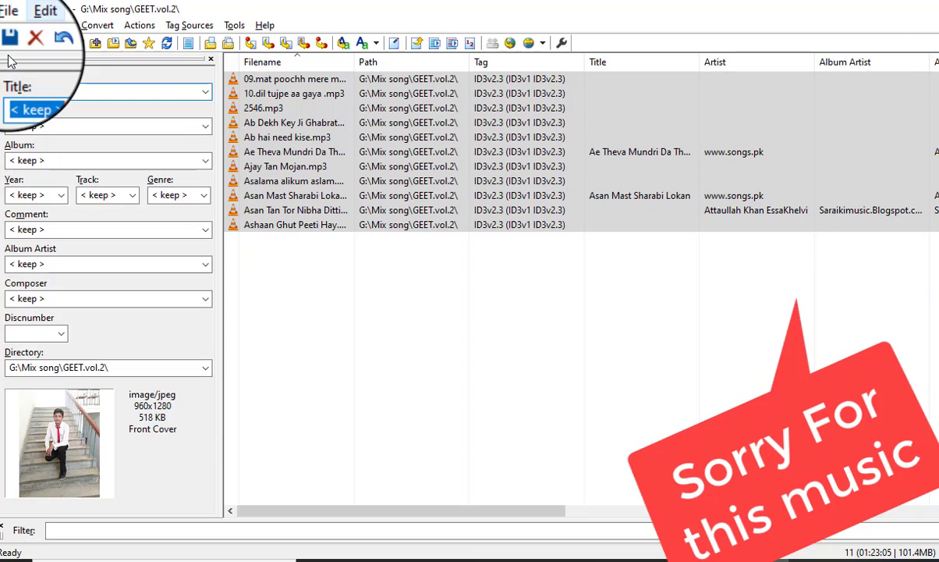
key(alt+Tab)
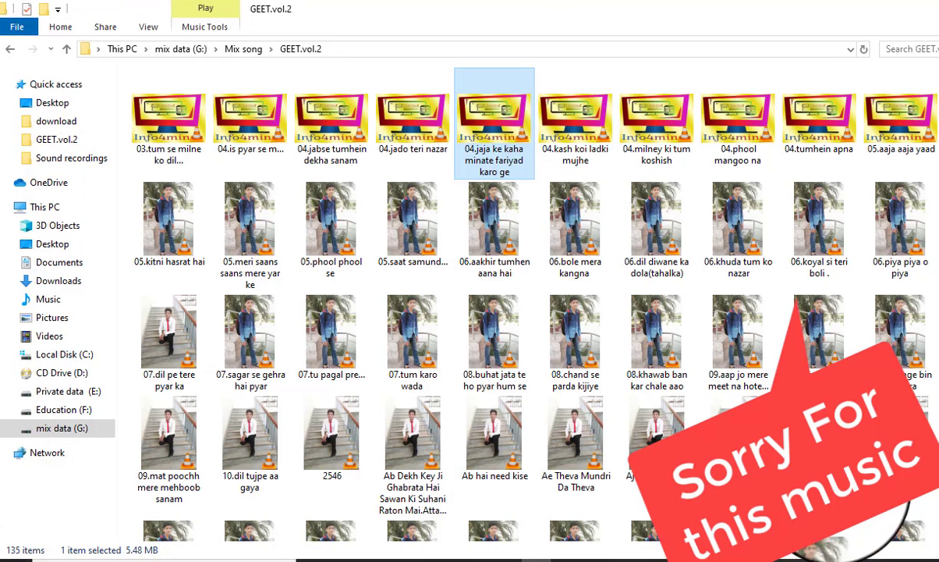
Switch to VLC media player to check the cover of 04.jaja ke kaha minate fariyad karo ge, then pause playback and close the player.
key(alt+Tab)
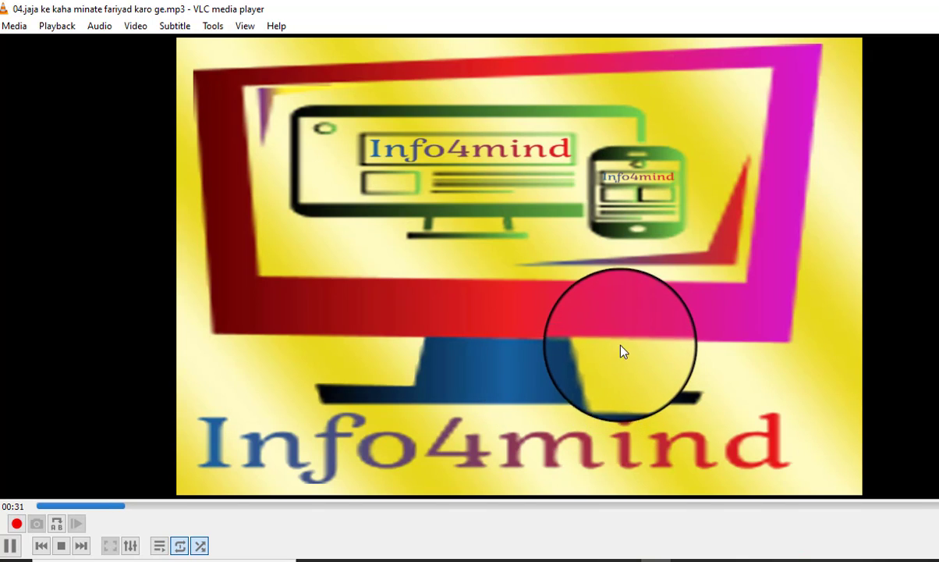
key(space)
key(XF86AudioRaiseVolume)
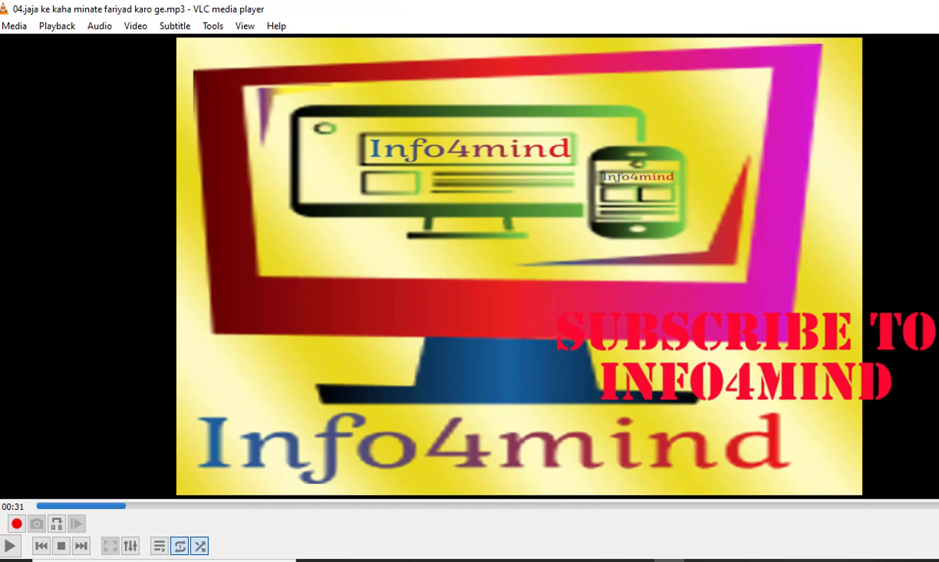
click(937, 9)
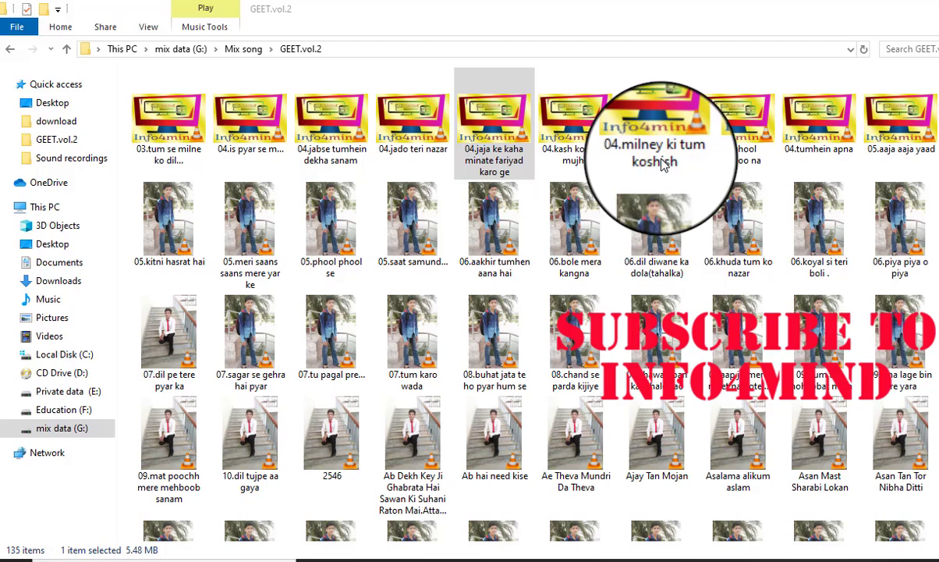
Play Asalama alikum aslam in VLC media player to check its embedded cover, then return to the GEET.vol.2 folder.
click(731, 468)
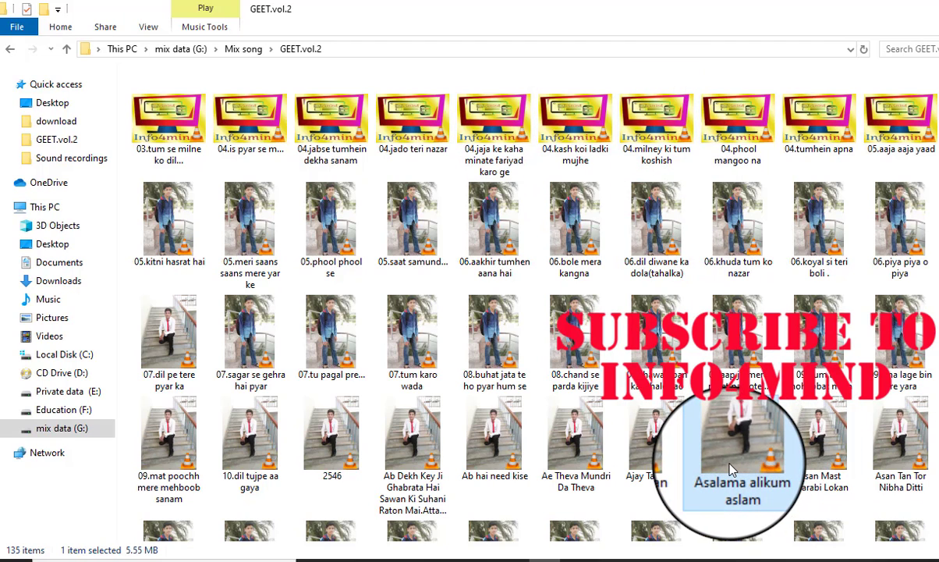
double_click(731, 469)
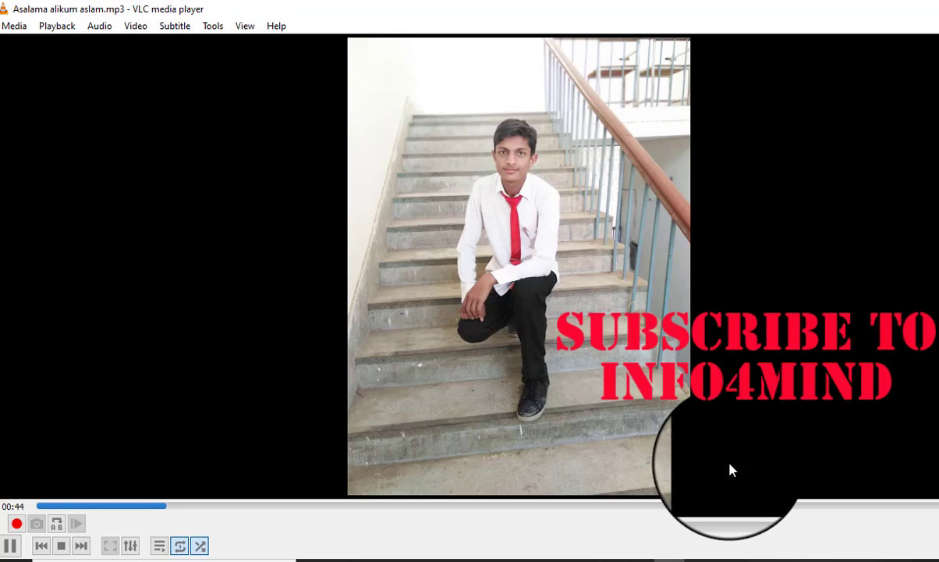
key(alt+Tab)
Select the song between Net (112) and Net (114) in the GEET.vol.2 folder for a cover check.
scroll(731, 469, down, 2)
click(731, 469)
key(Down)
key(Down)
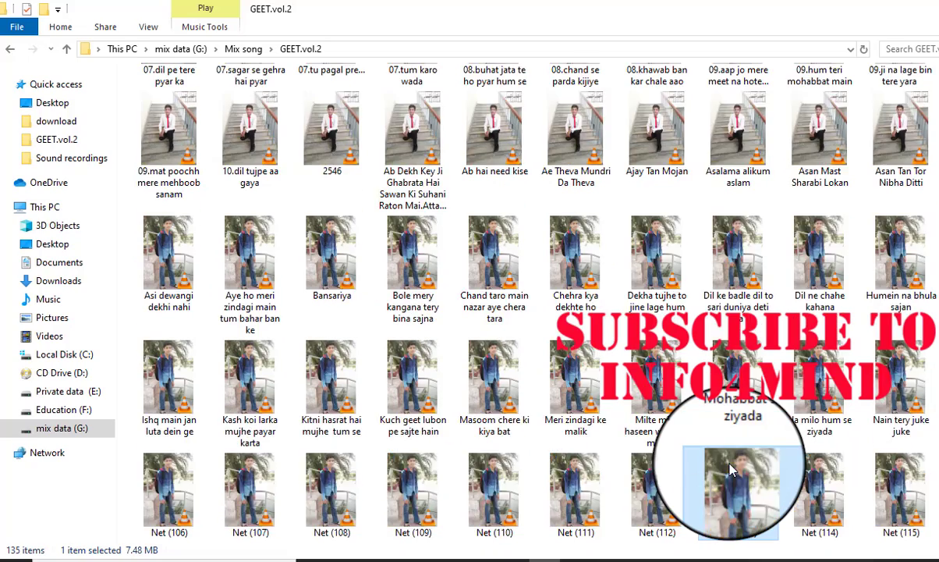